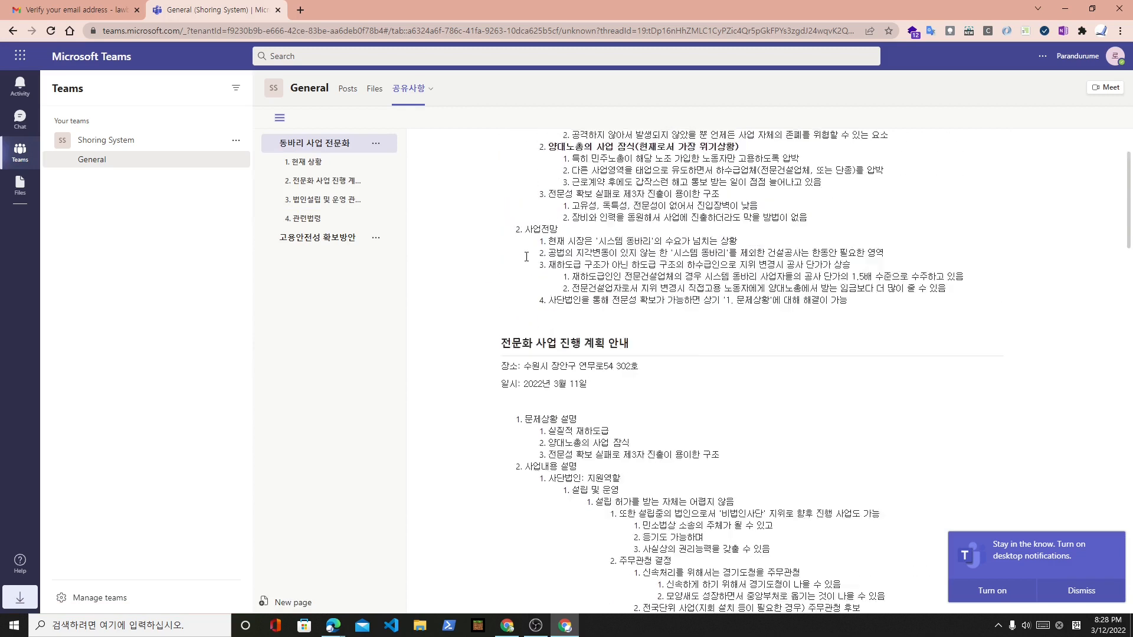
Look through the General channel's Files and Posts, dismissing the desktop notification prompt.
click(374, 92)
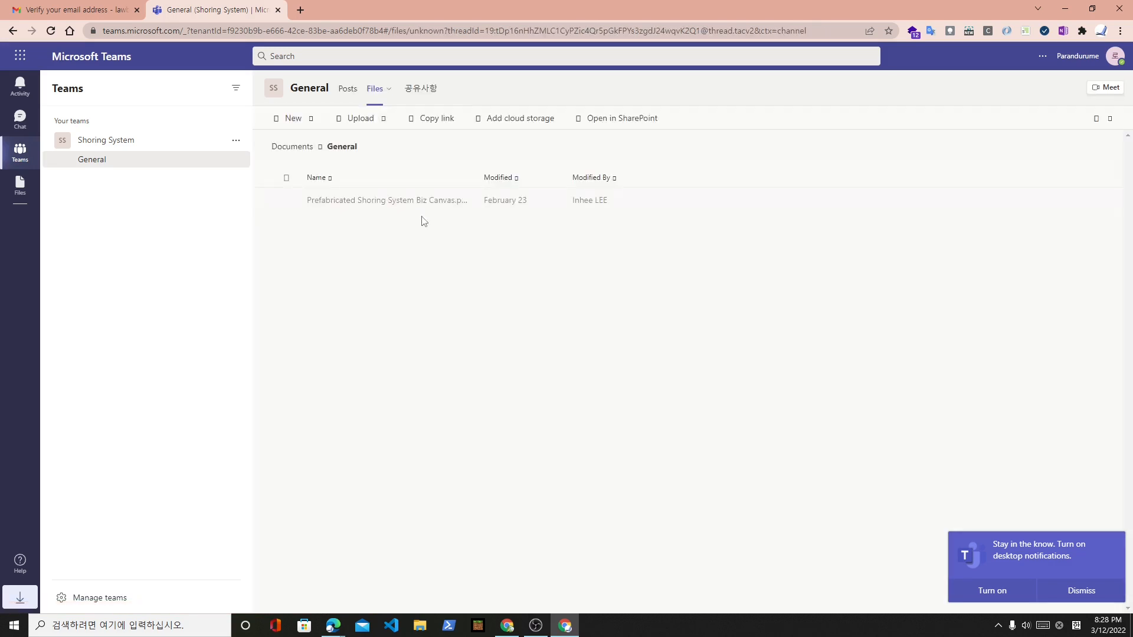
click(351, 92)
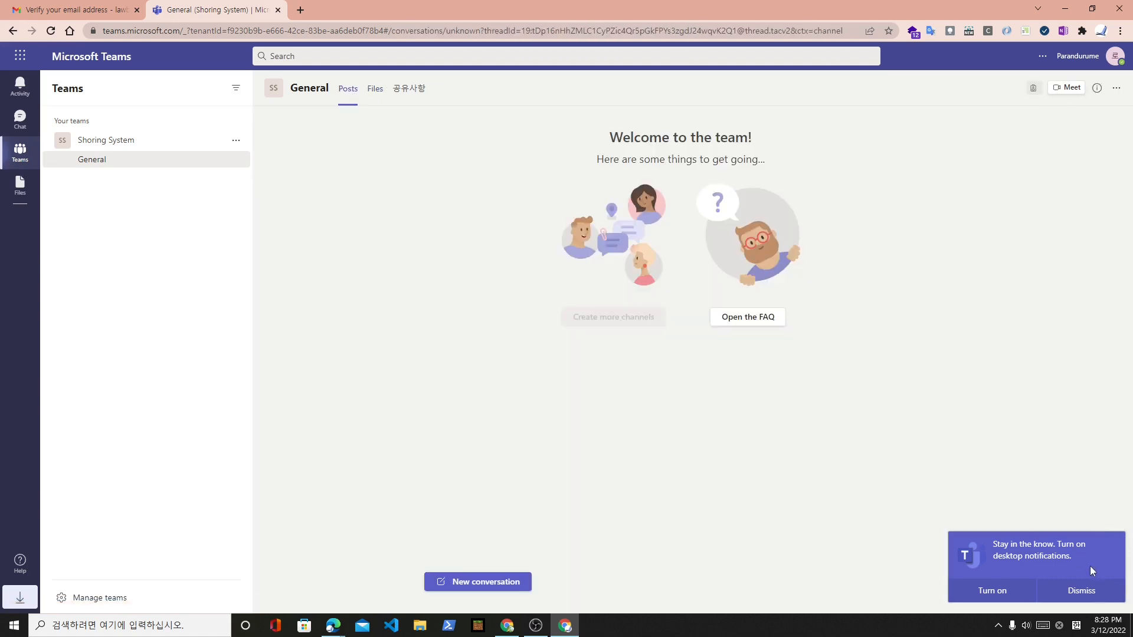
click(1081, 590)
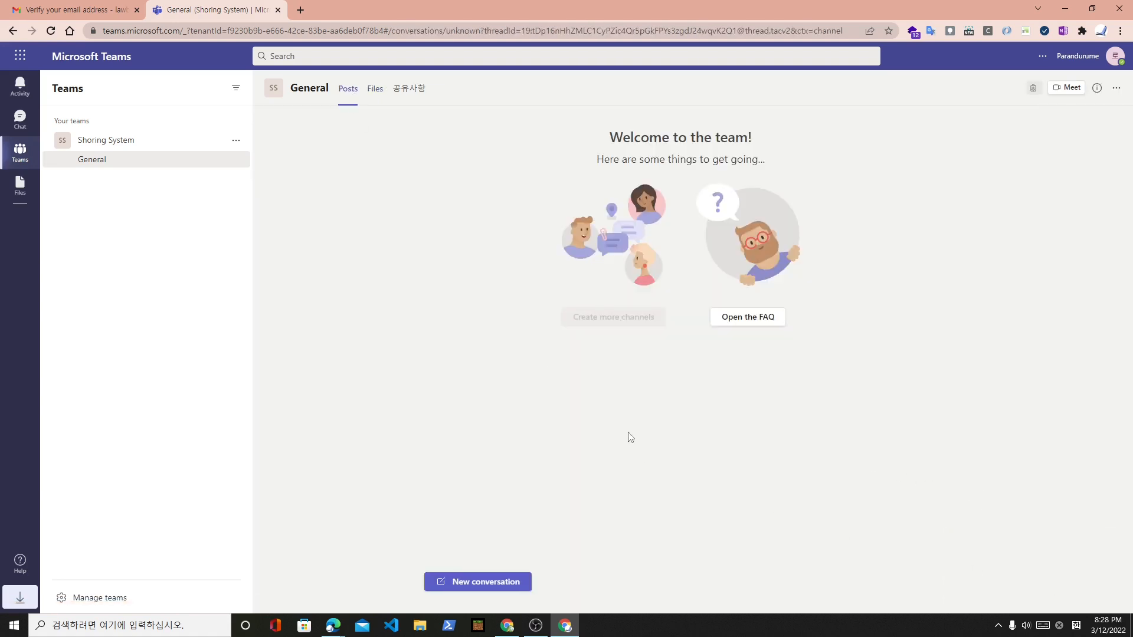
click(374, 90)
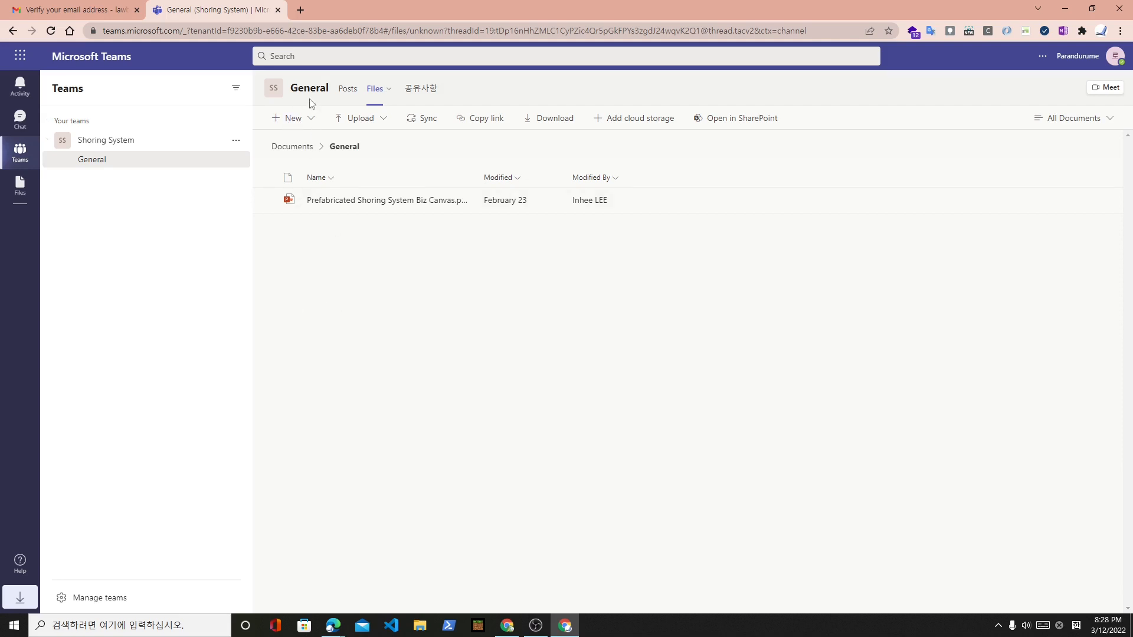
click(343, 100)
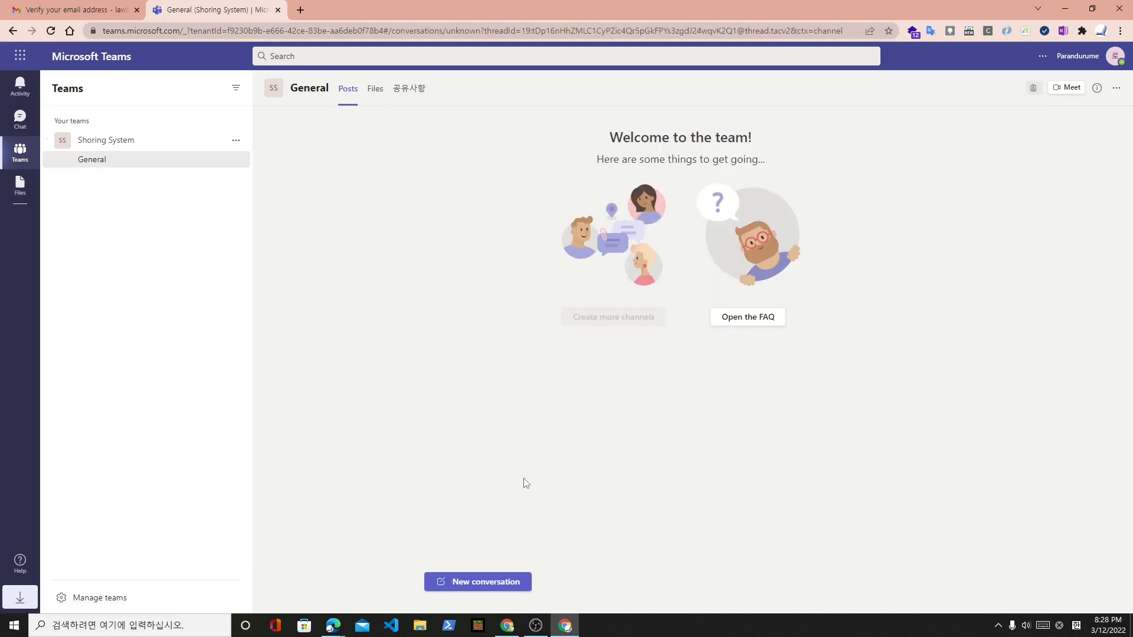
click(506, 582)
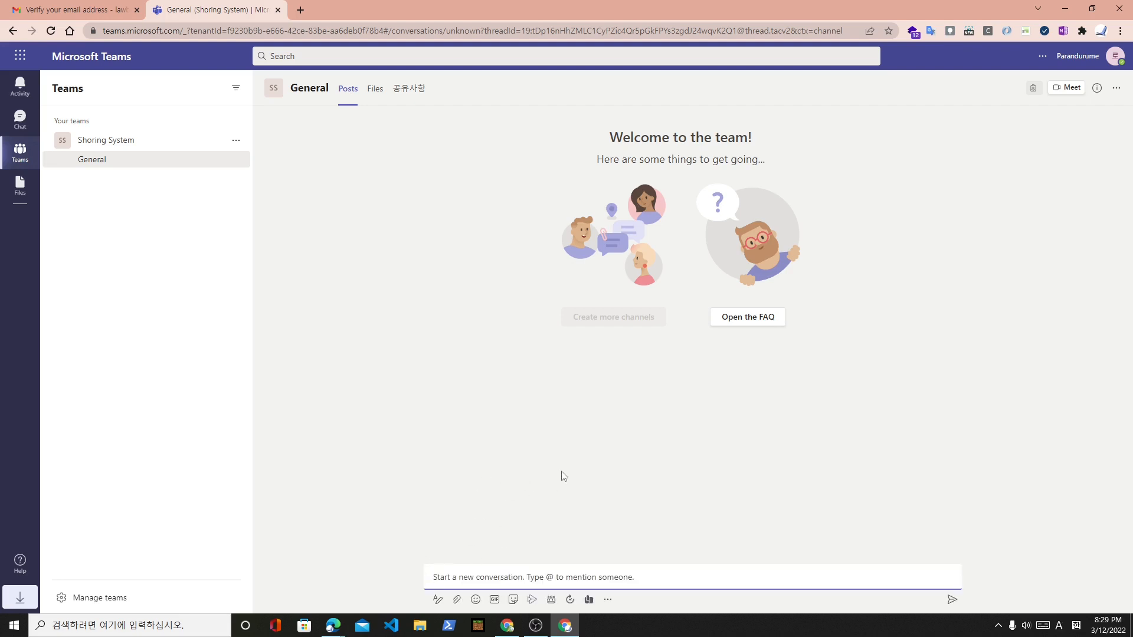
Switch to the team owner's Teams window in Edge and open the Shoring System team's General channel.
key(alt+Tab)
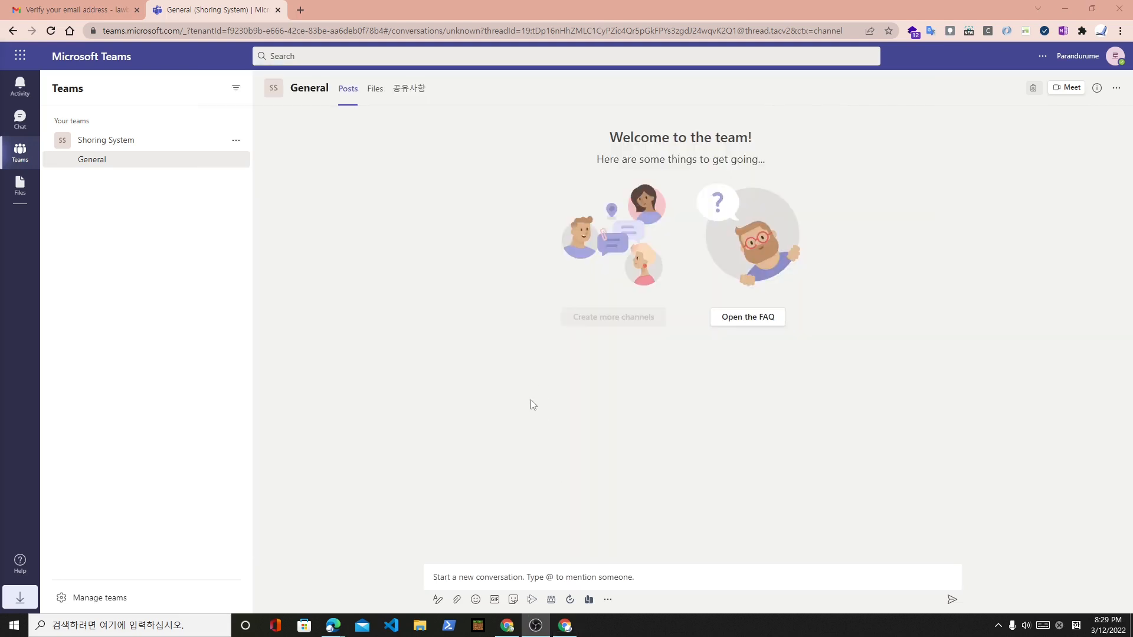
key(alt+Tab)
key(alt+Tab)
key(alt+Tab)
key(alt+Tab)
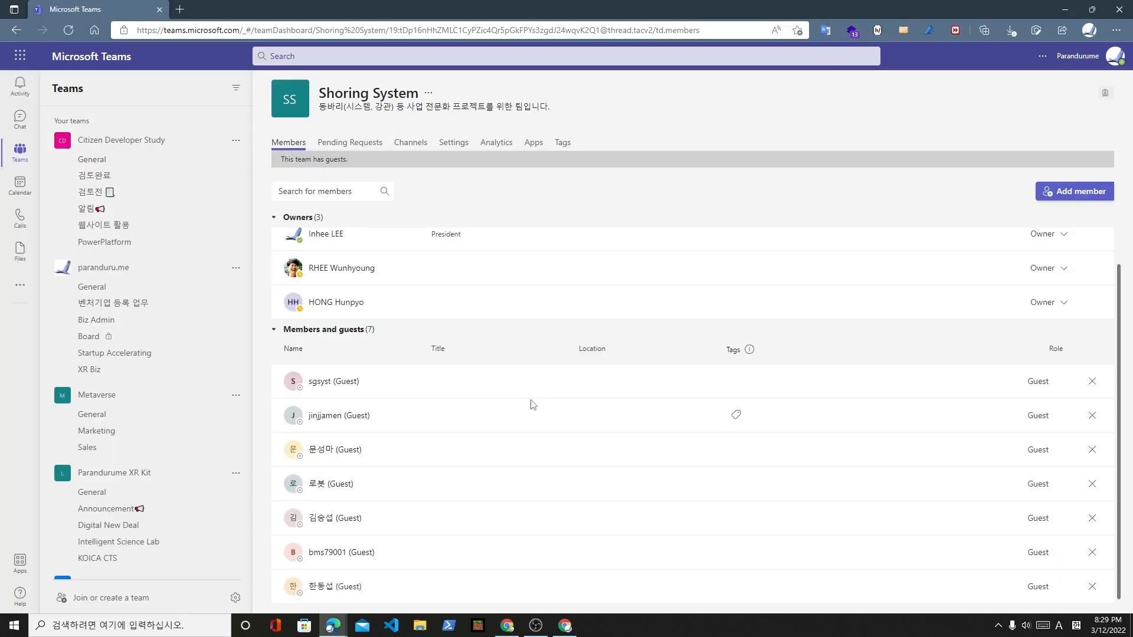
scroll(212, 496, down, 4)
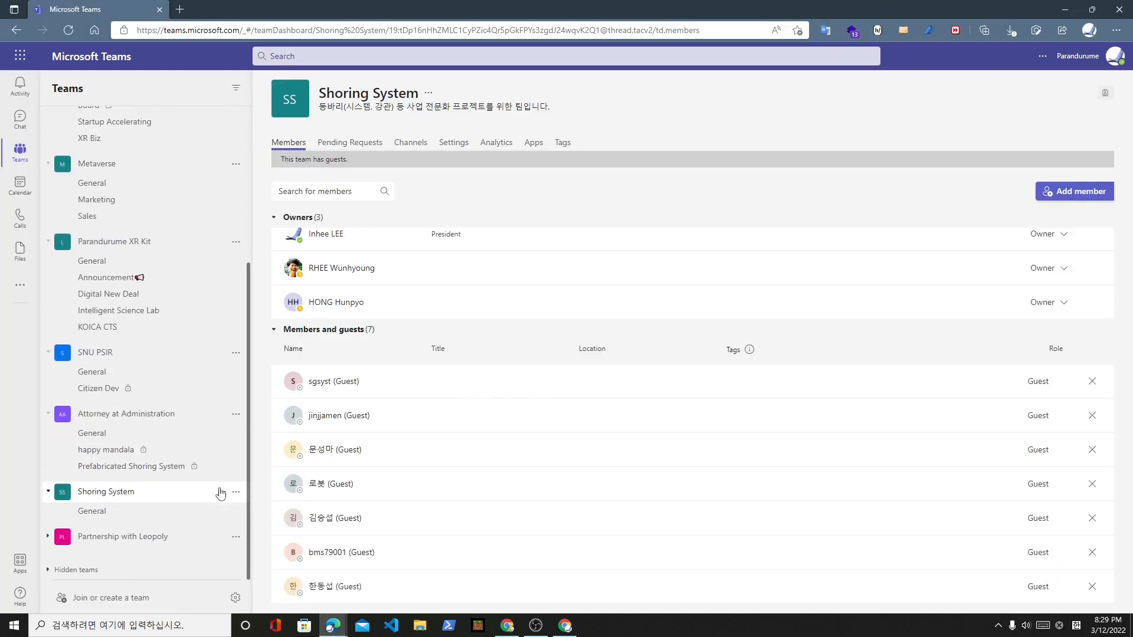
click(99, 513)
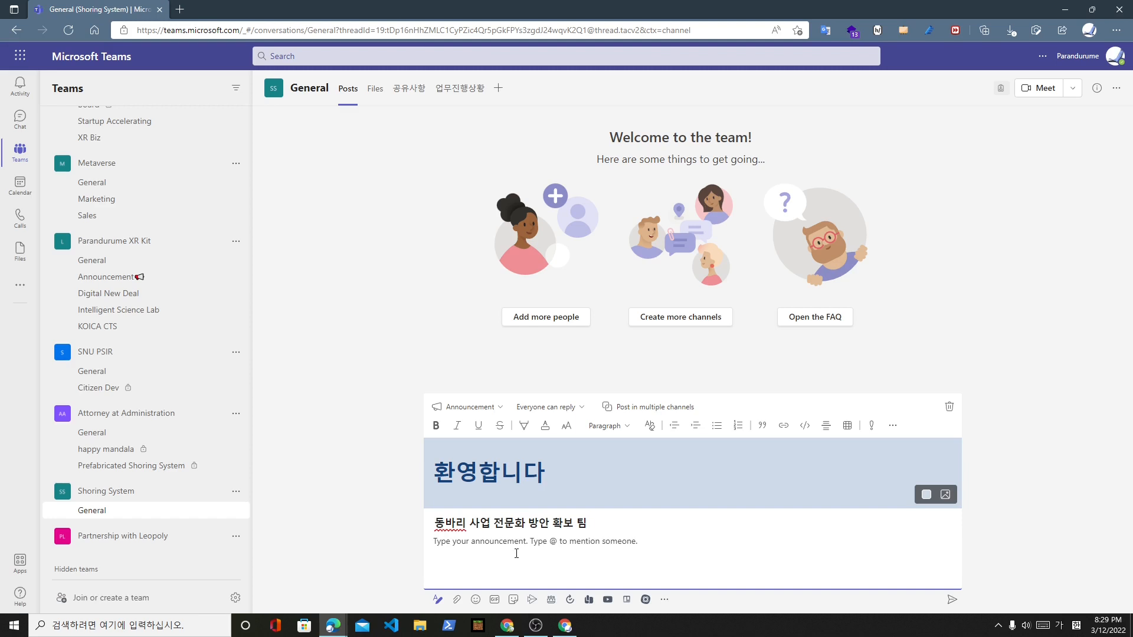
Begin the welcome announcement's body with a mention of the General channel followed by "여기에서".
text(여기에서)
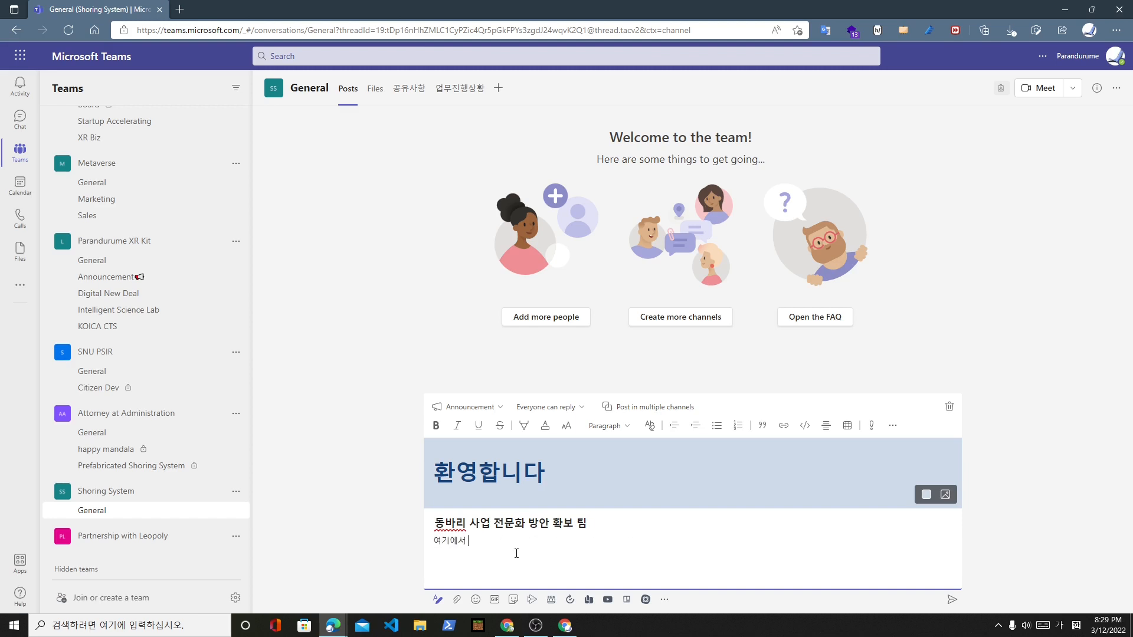
key(Home)
text(@)
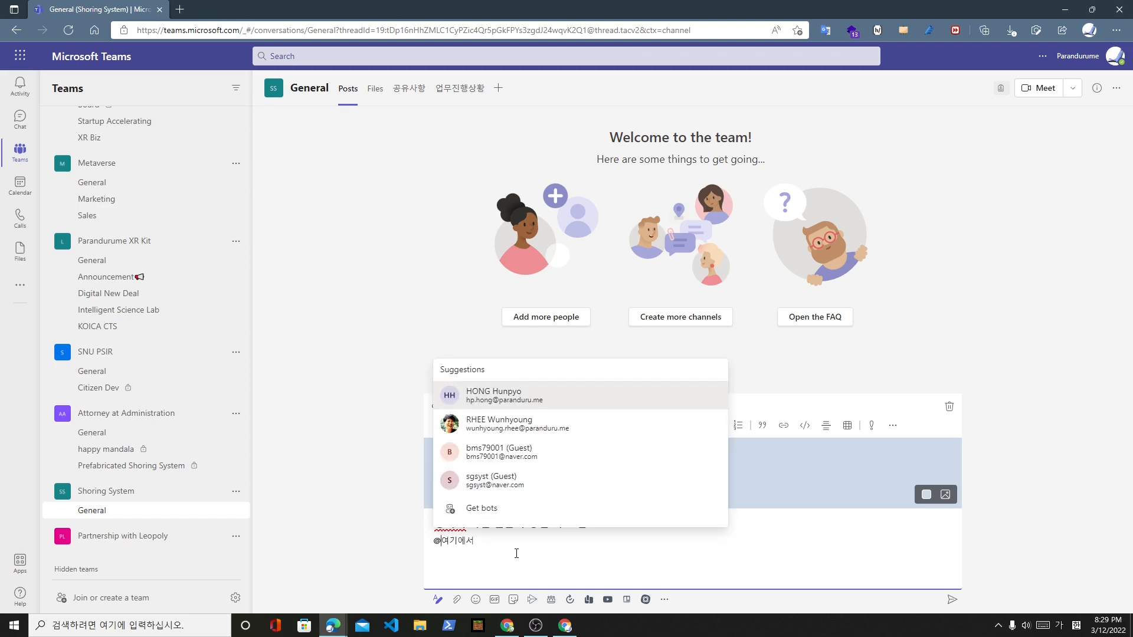
text(general)
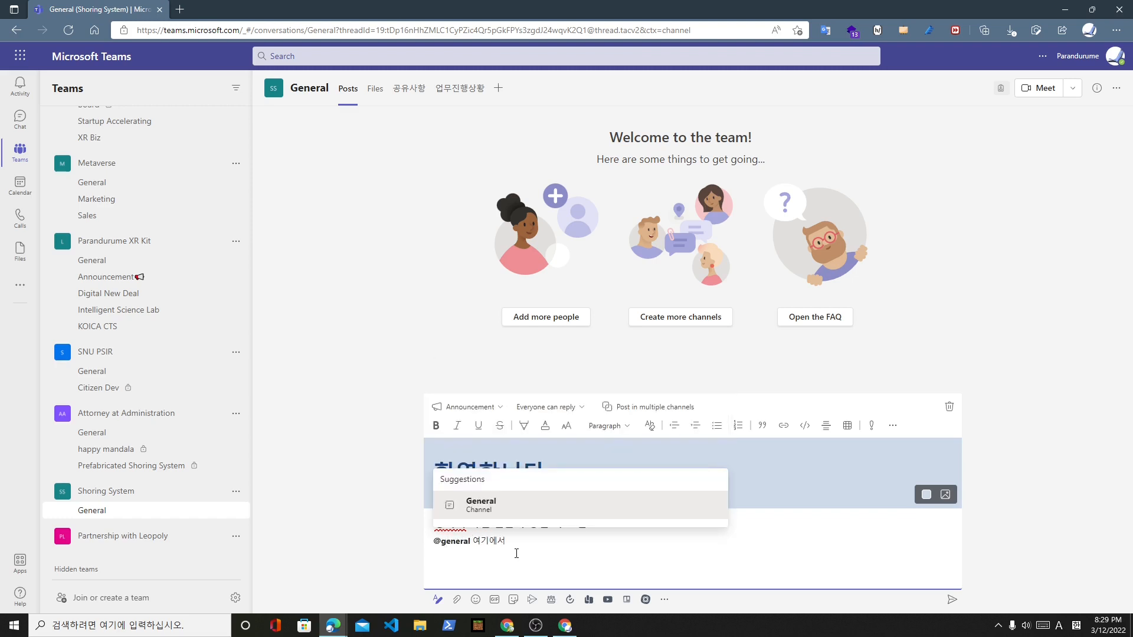
key(Return)
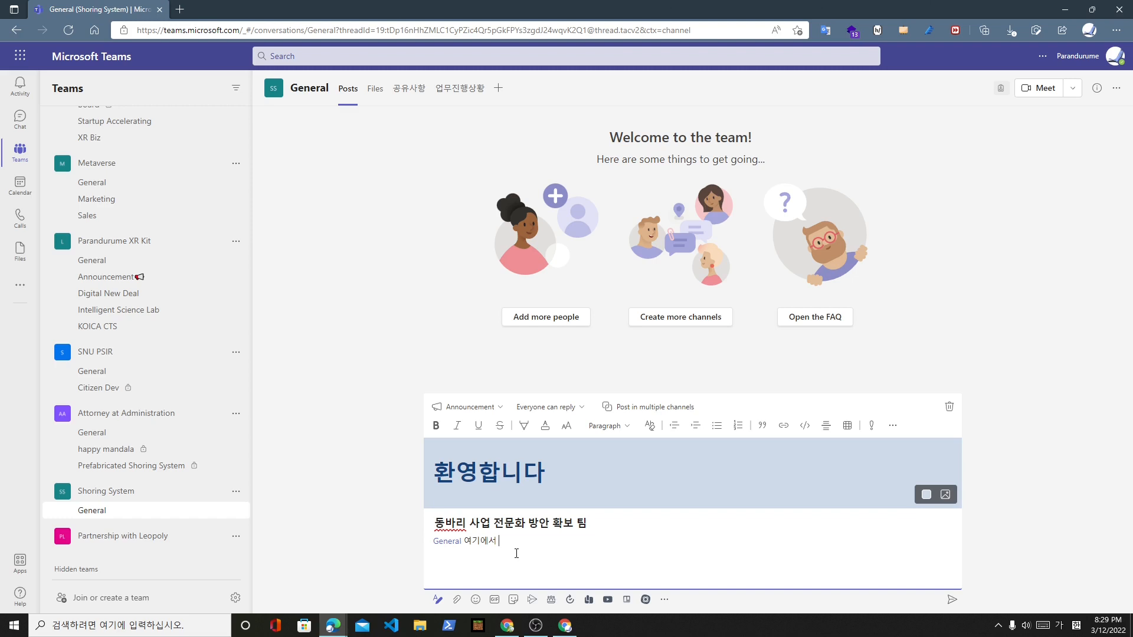
Complete the announcement with "업무 진행에 대한 의사소통을 하도록 하겠습니다." and "반갑습니다." on a new line, and post it.
text(업무 진행)
text(에 대한 )
text(의사소토)
text(을 )
text(하도록 하겠스)
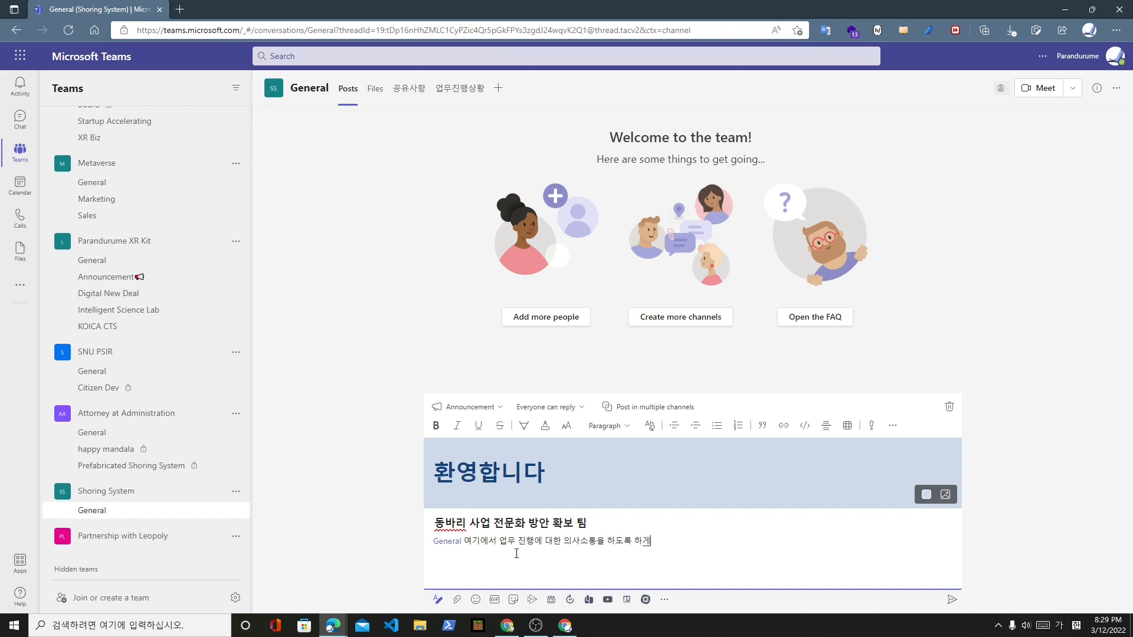
text(니다)
text(반갑습니다)
click(952, 600)
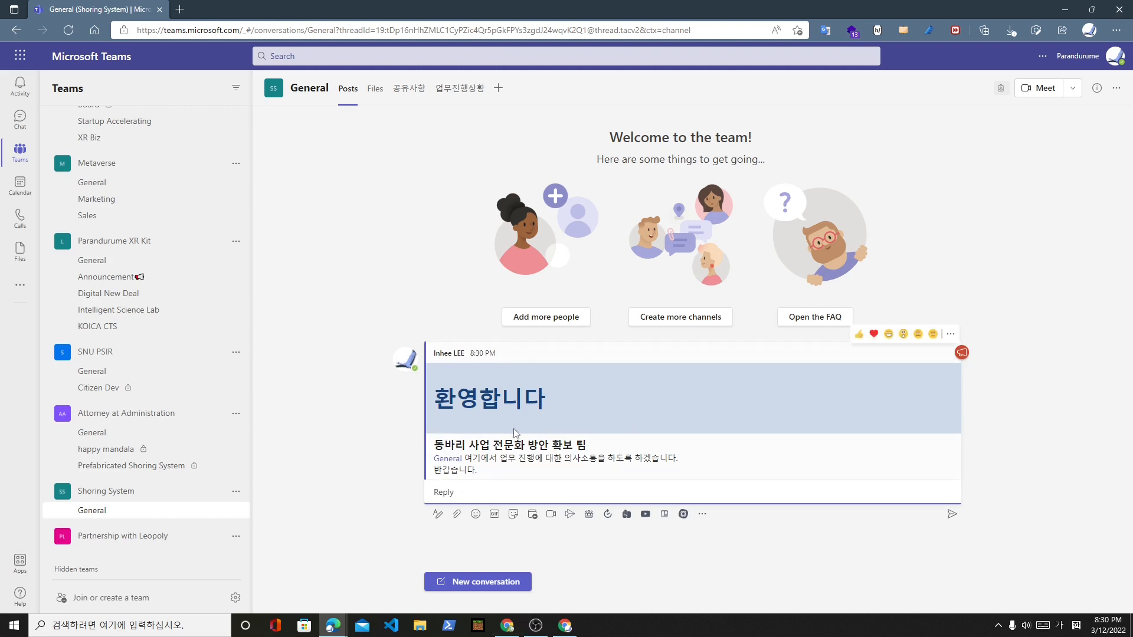
Switch to the guest account's Chrome window and reply to the welcome announcement with "반갑습니다. 실습입니다.".
click(470, 563)
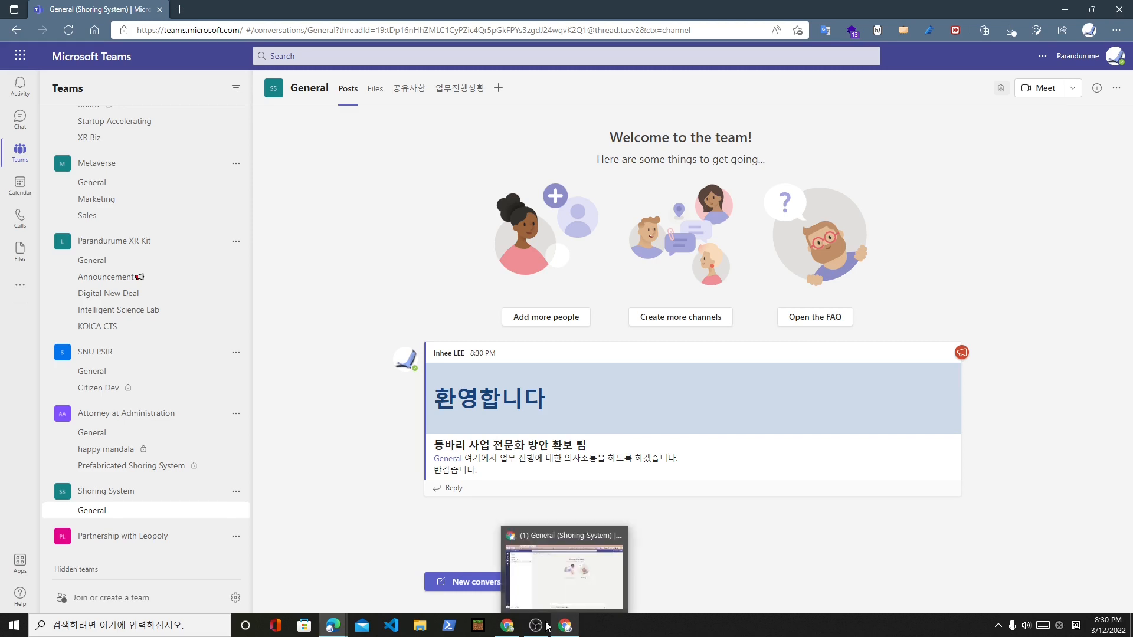
click(565, 626)
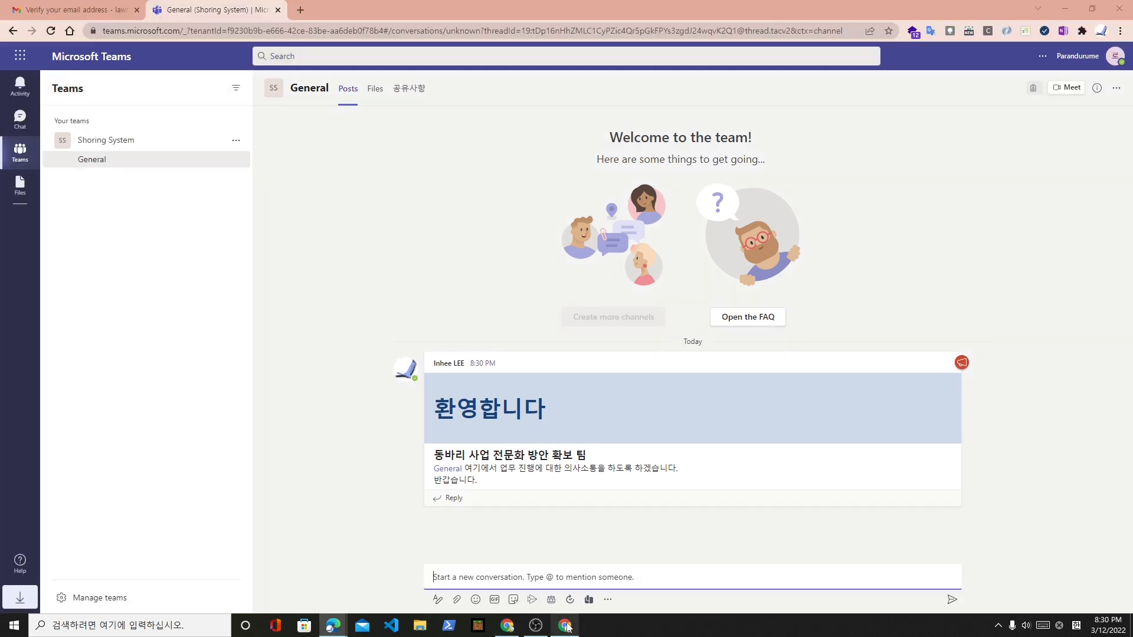
click(463, 500)
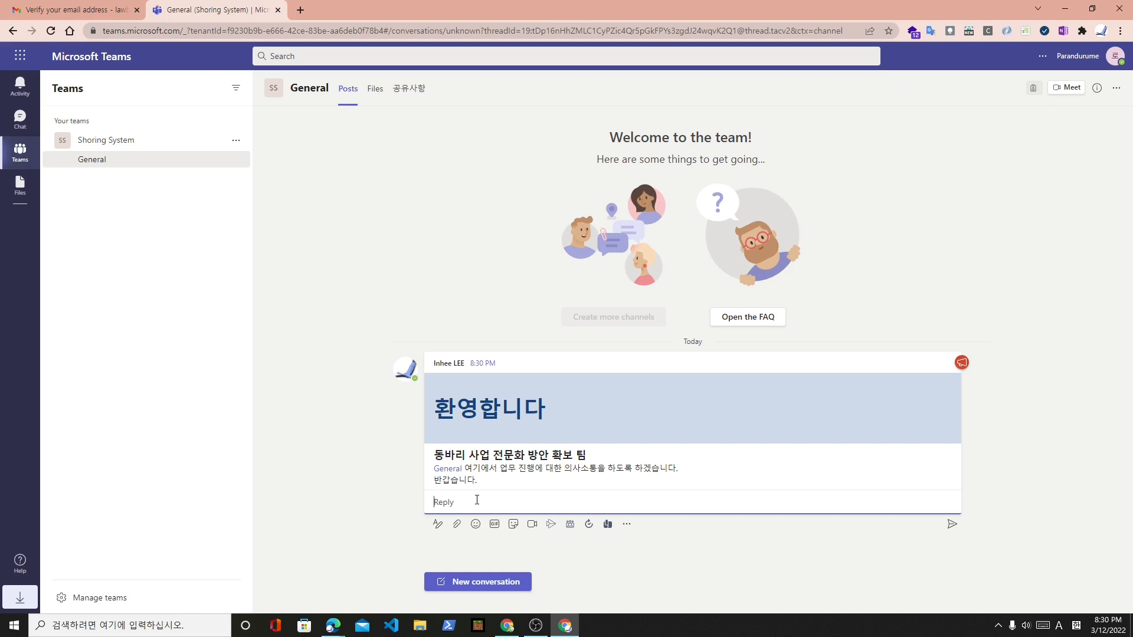
text(qks)
key(BackSpace)
key(Hangul)
text(반갑스)
text(습니다.실스)
text(습니)
text(니대)
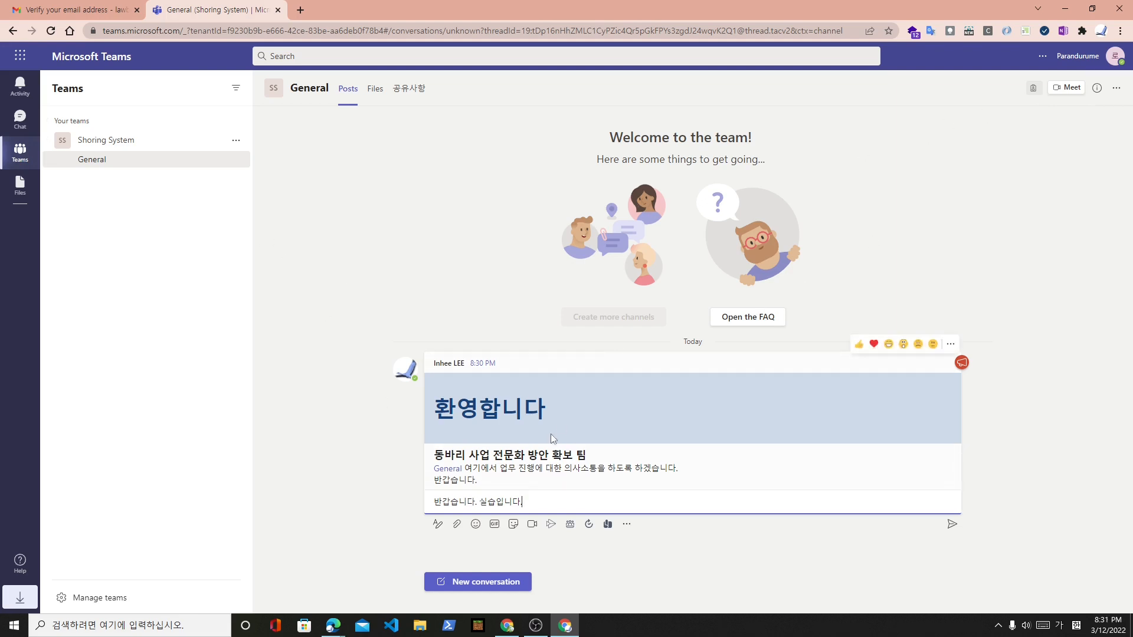
click(953, 525)
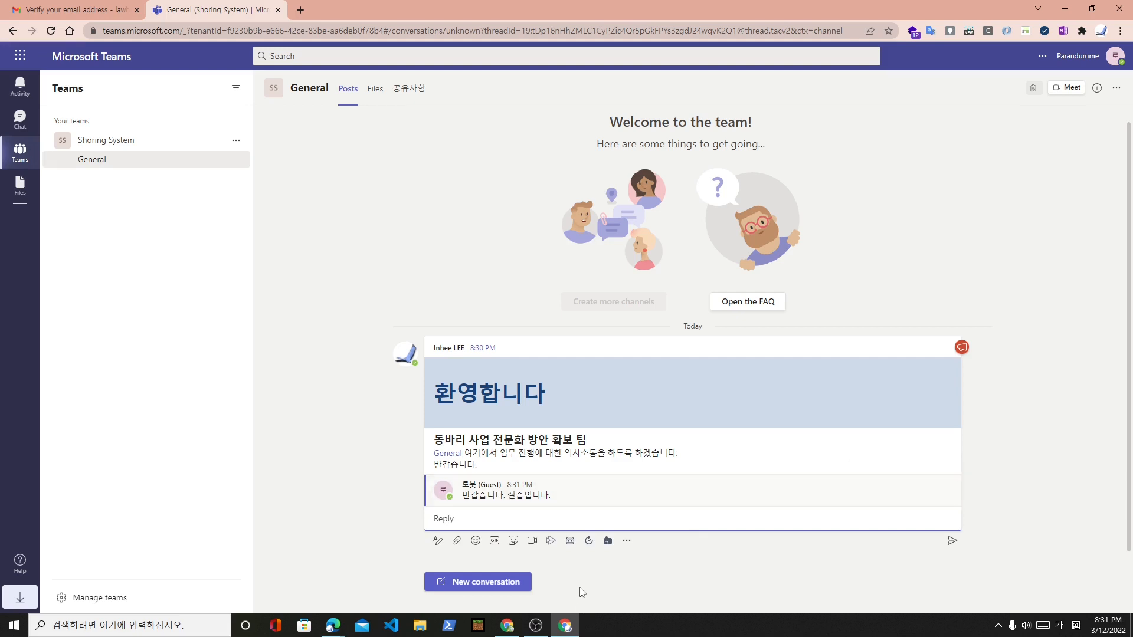
Back in the owner's Edge window, reply in the thread with a mention of the guest and "반갑습니다. 저도 실습 입니다.".
key(alt+Tab)
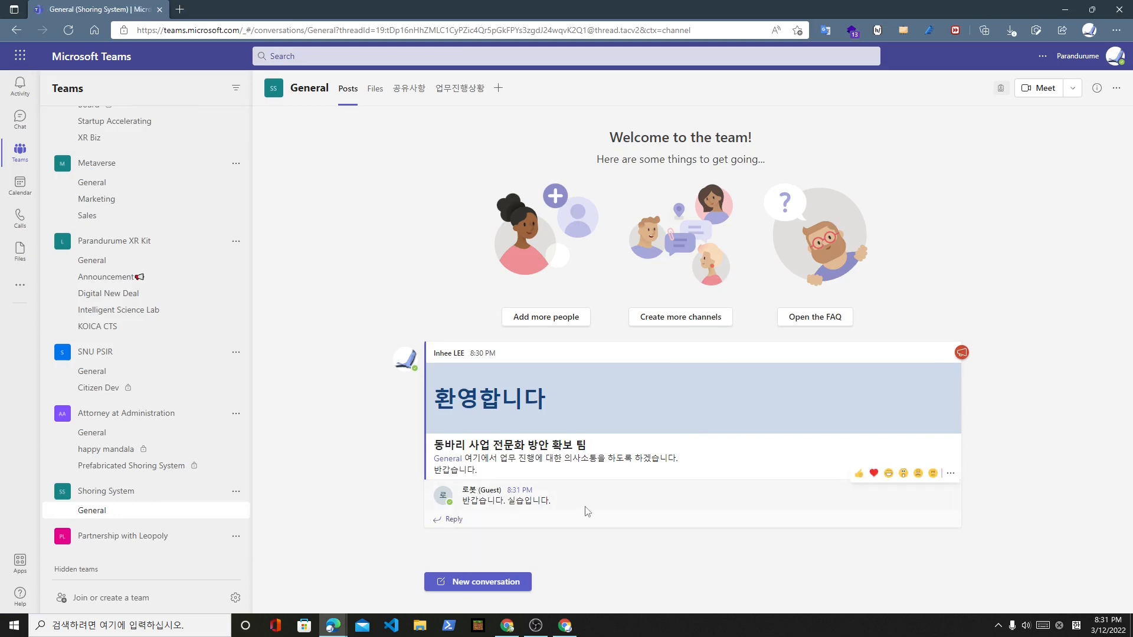
click(453, 519)
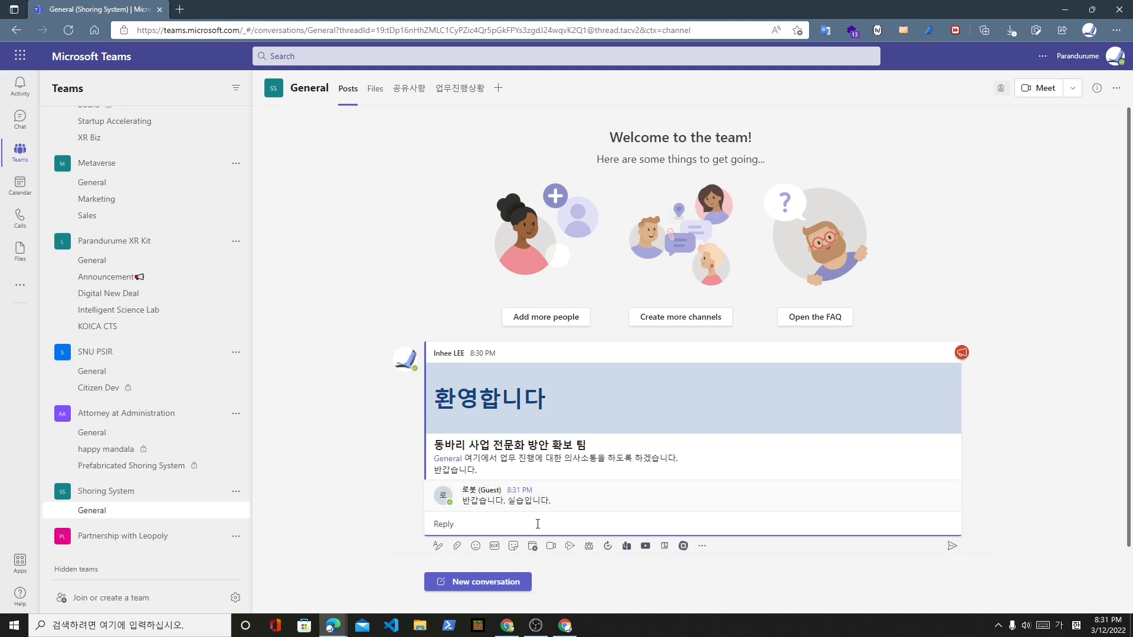
text(@)
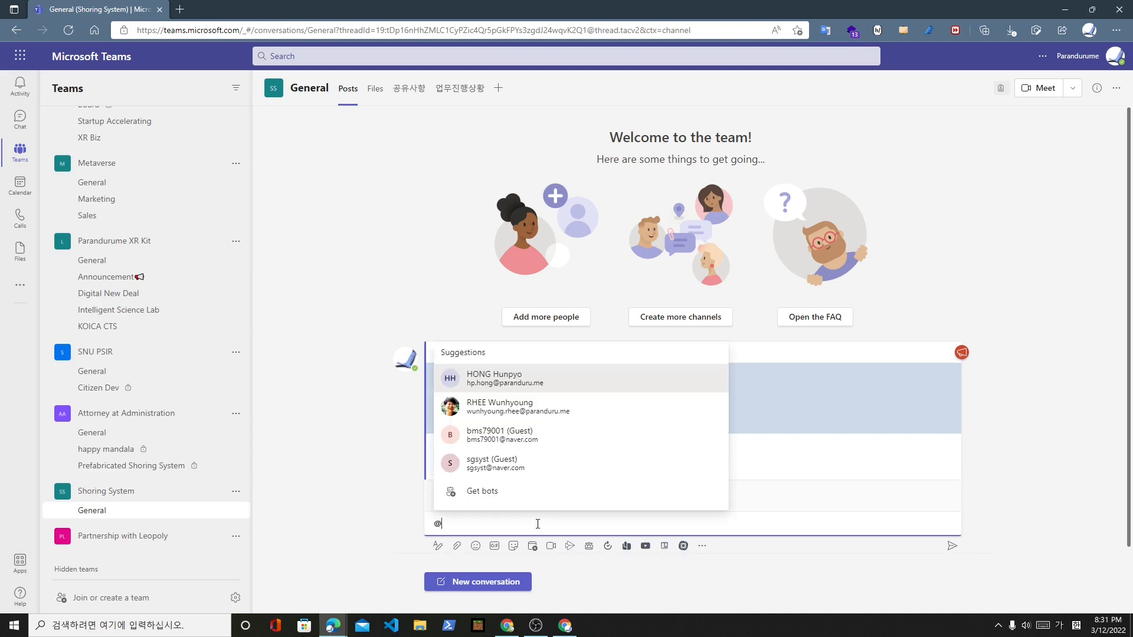
text(로봇)
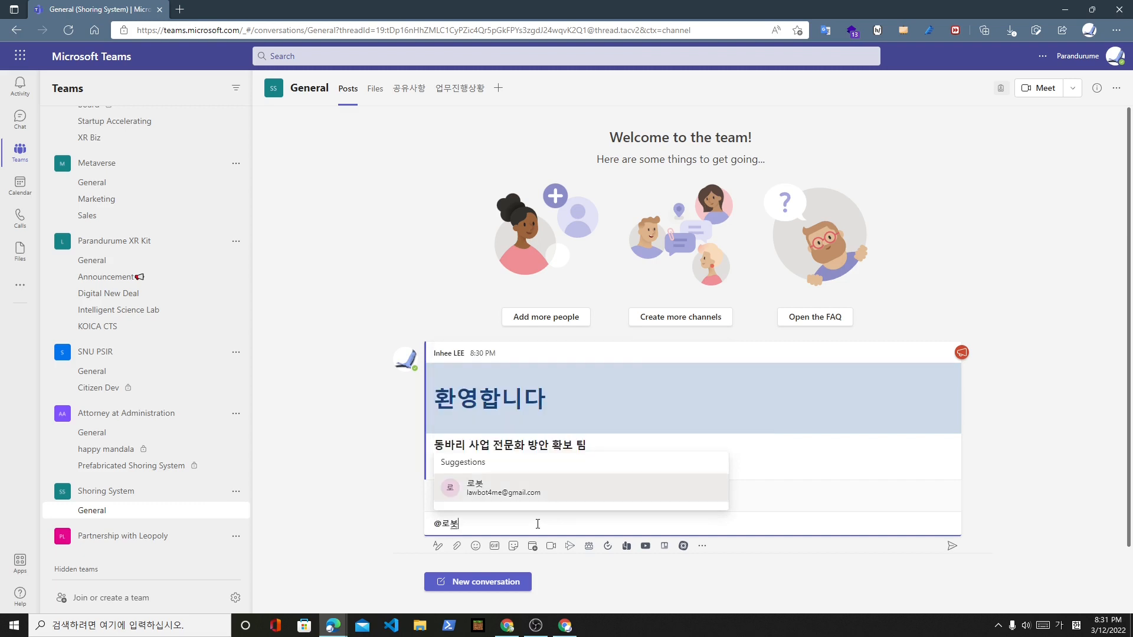
key(Return)
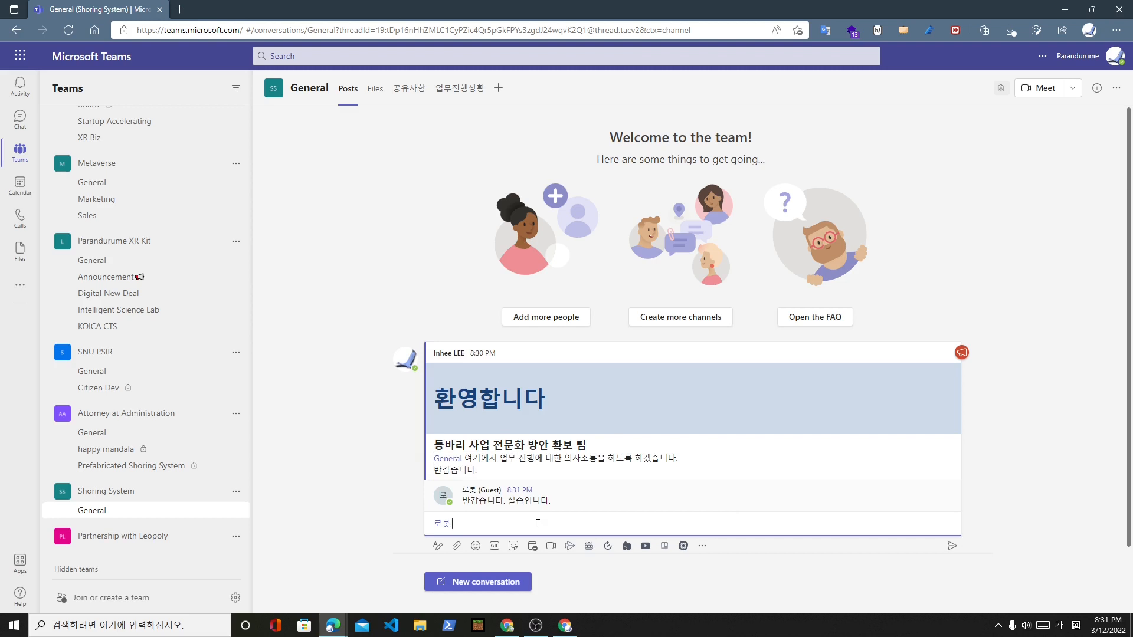
text(반갑습니다. 저도 ㅅ)
text(ㅣㄹㅅㅡㅂㅇㅣㅂㄴㅣㄷㅏ.)
key(Return)
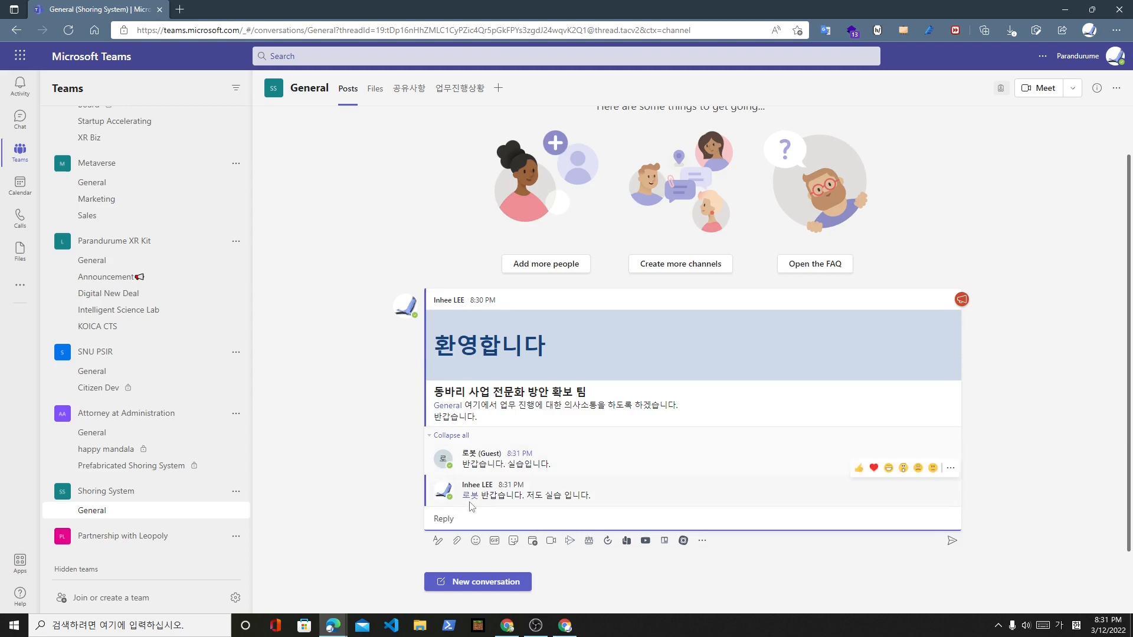
Check the mention in the guest's Chrome window, and draft the reply "@ 사용하지 않고 글을 남깁니다." in the owner's Edge window.
click(564, 625)
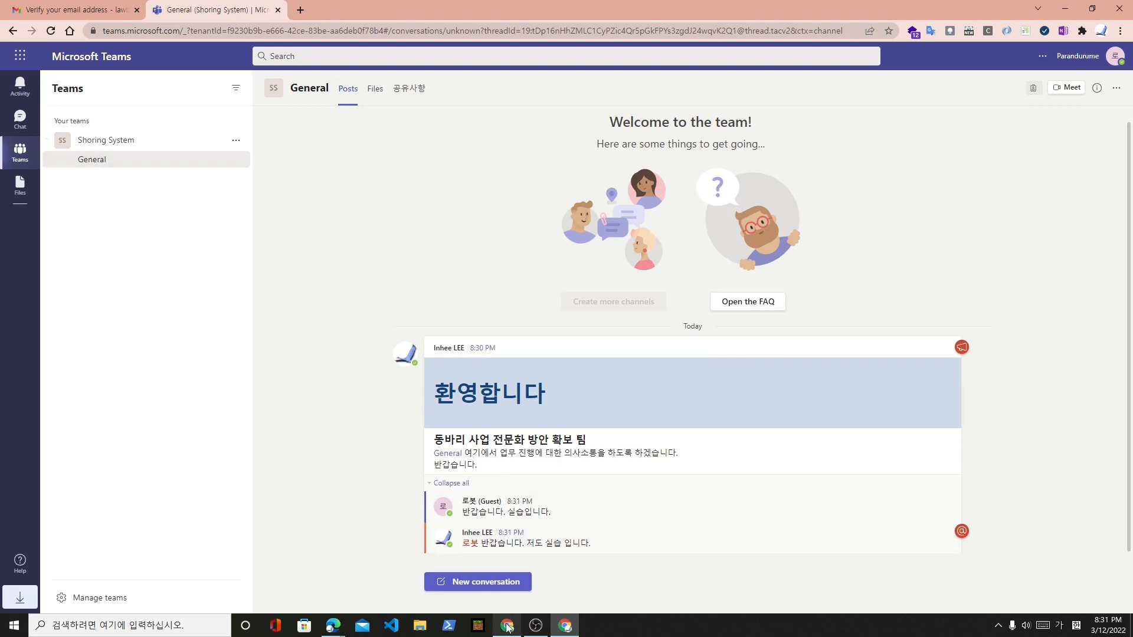
click(565, 626)
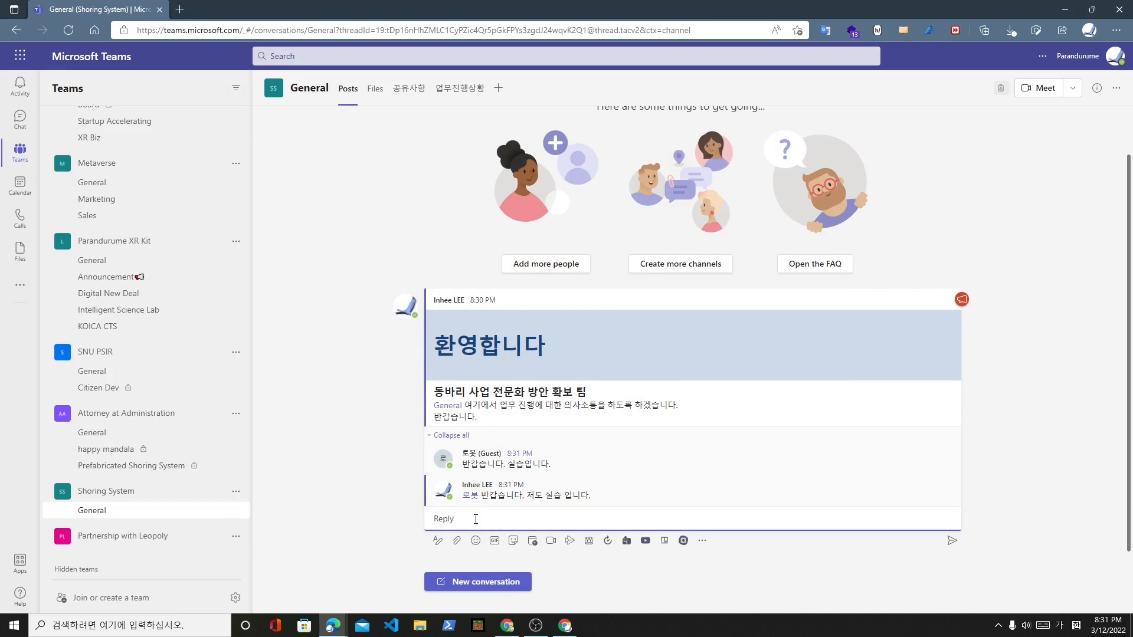
text(dyd)
key(BackSpace)
key(Hangul)
text(ㅏ)
text(사용하지 ㅇ)
text(고 글을 남깁니다.)
With the guest's Chrome window on Chat, send the drafted reply from the owner's Edge window and return to the guest's window.
click(572, 628)
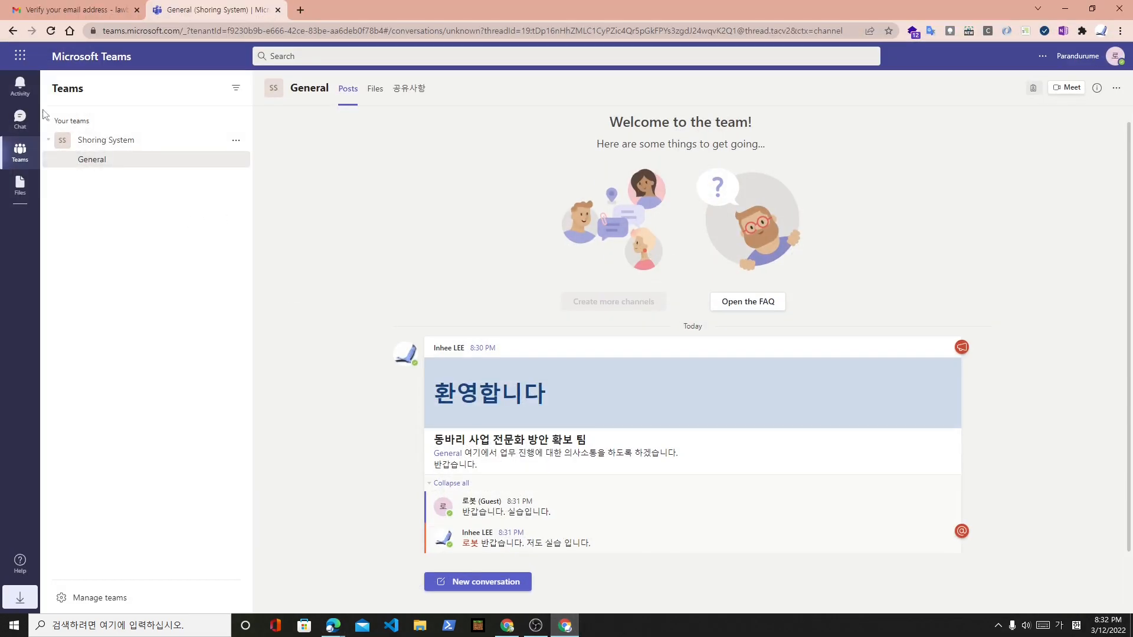
click(20, 120)
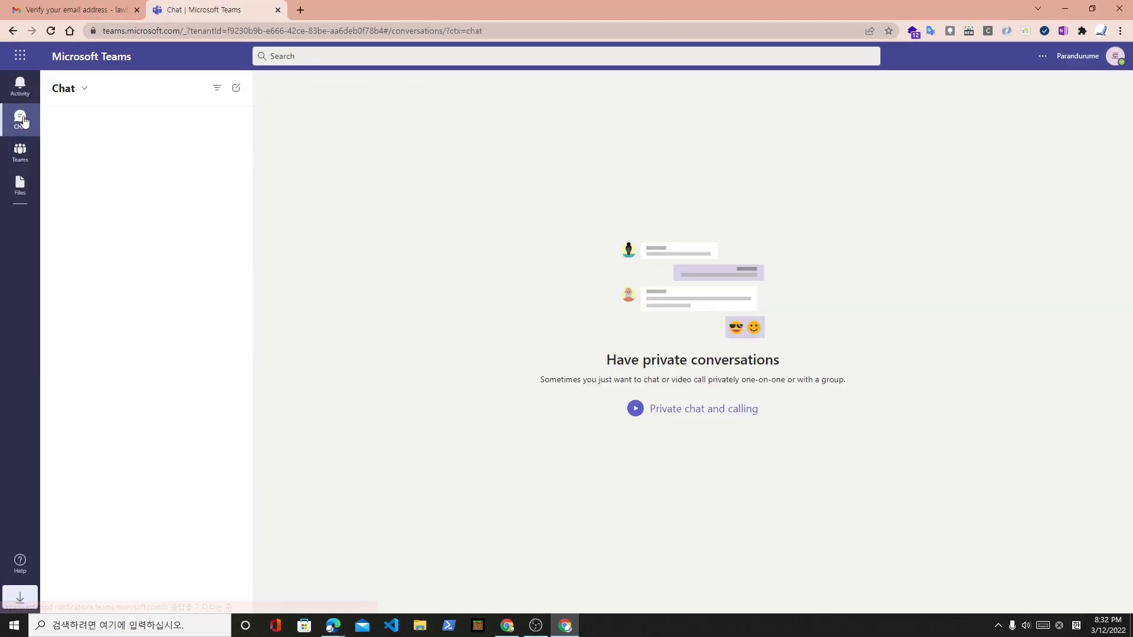
click(517, 630)
click(518, 619)
mouse_move(335, 627)
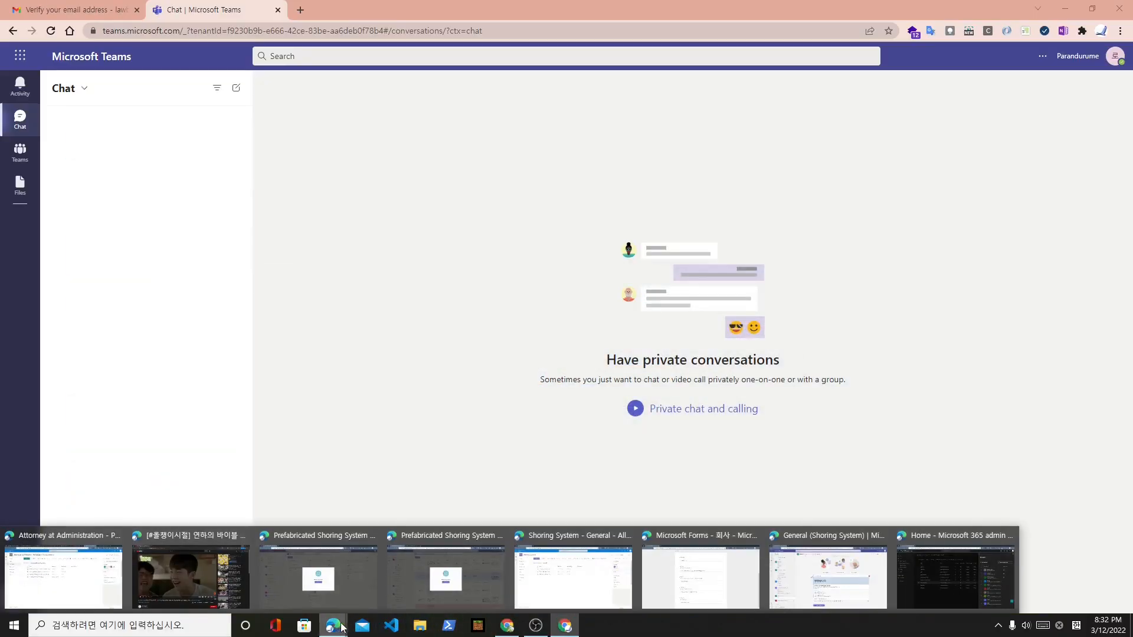
click(828, 569)
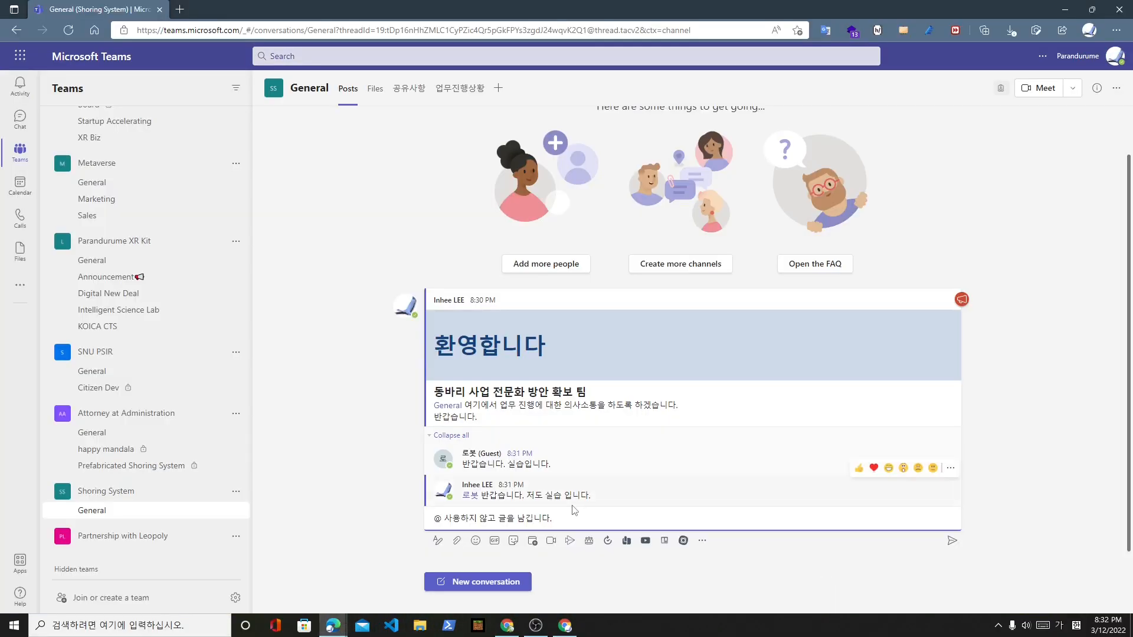
key(Return)
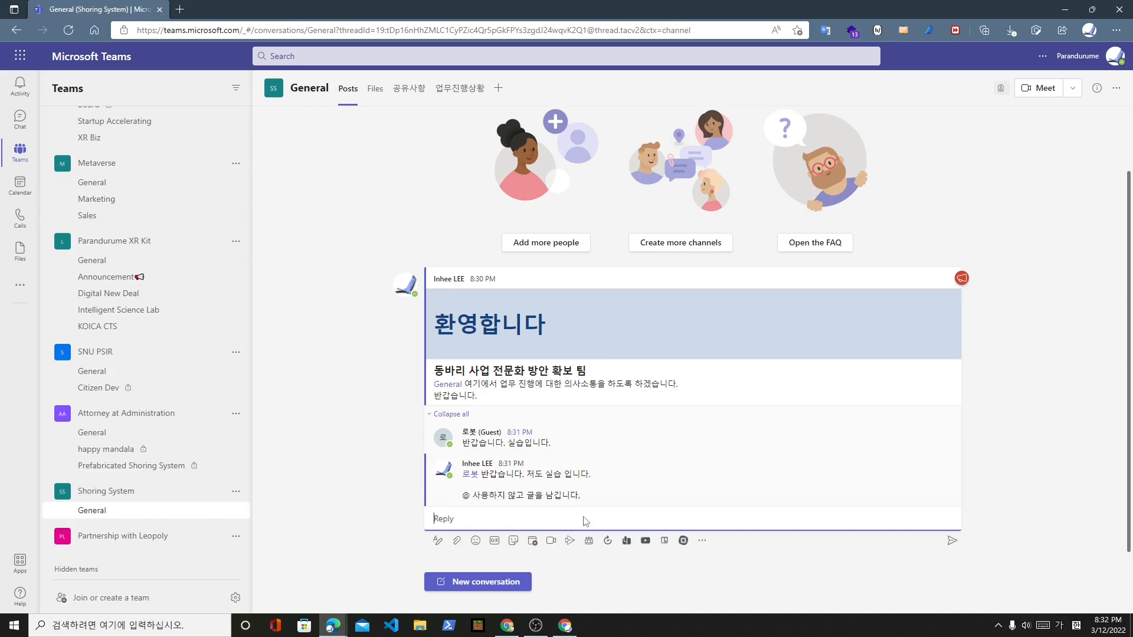
click(565, 625)
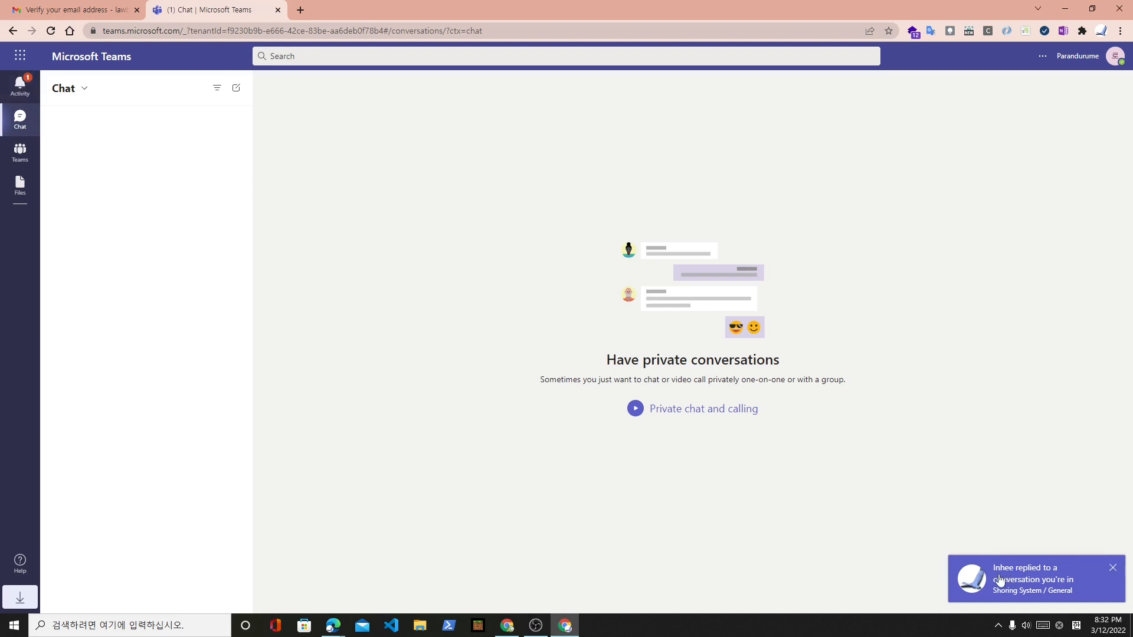
Open the Shoring System team's General channel as the guest and expand the replies under the welcome announcement.
click(29, 156)
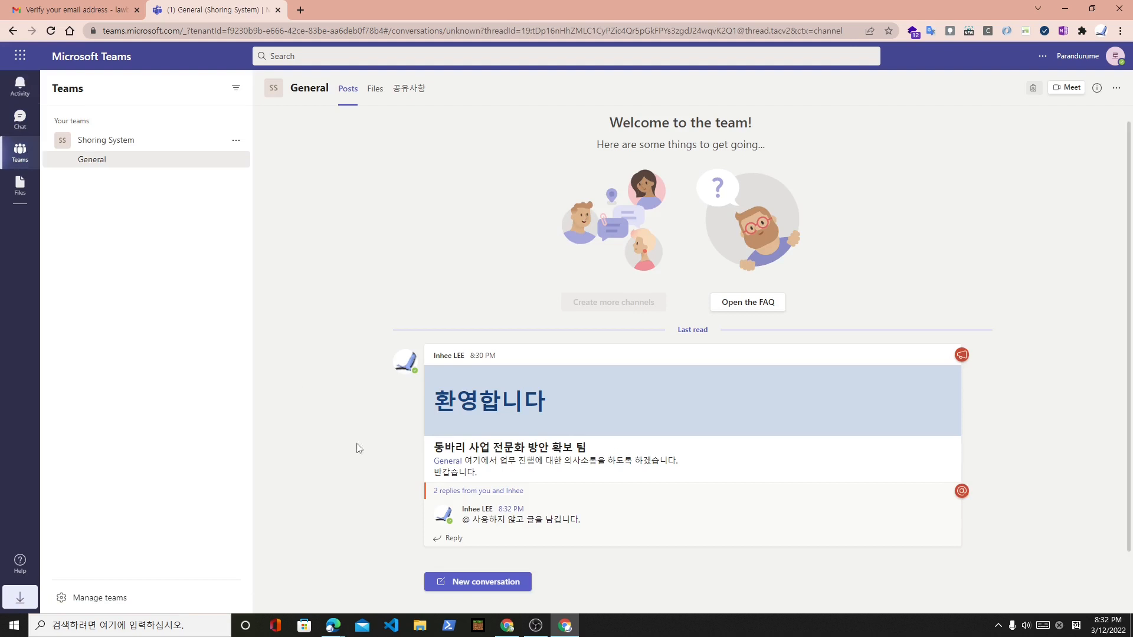
click(454, 539)
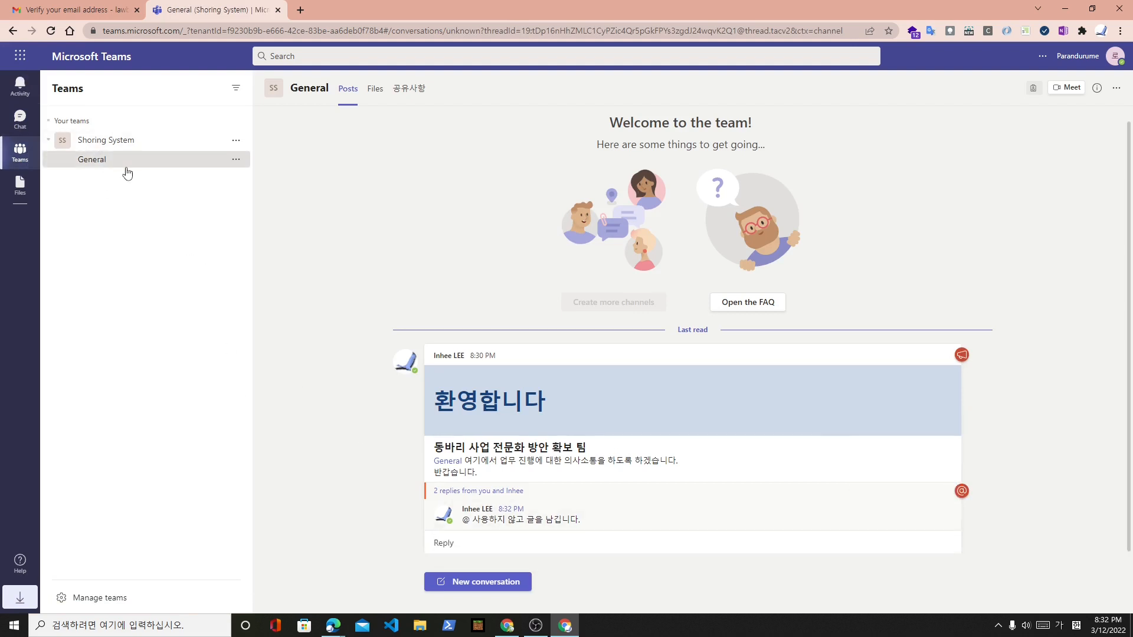
click(497, 491)
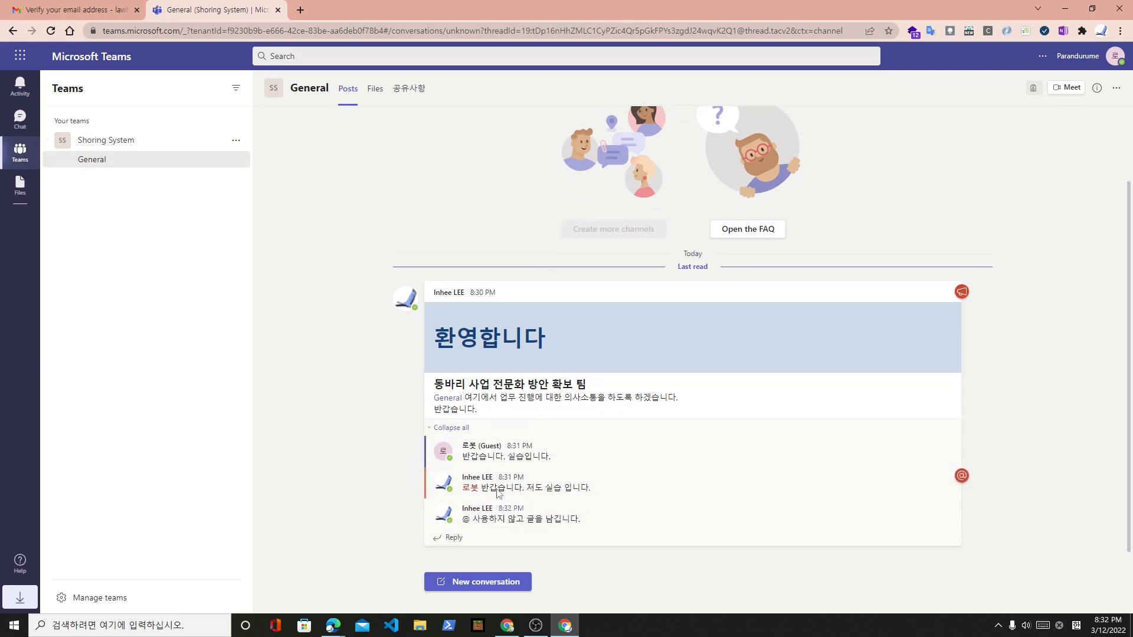
click(463, 429)
click(452, 515)
Switch to the owner's Edge window and review the General channel's 업무진행상황 list and its Files.
key(alt+Tab)
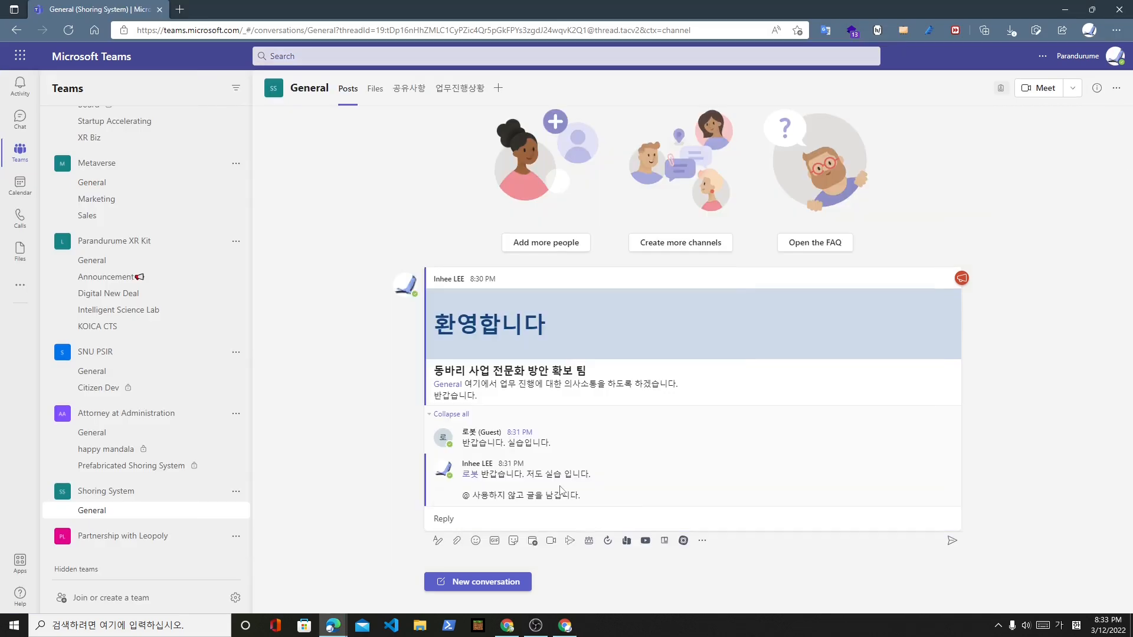
click(456, 93)
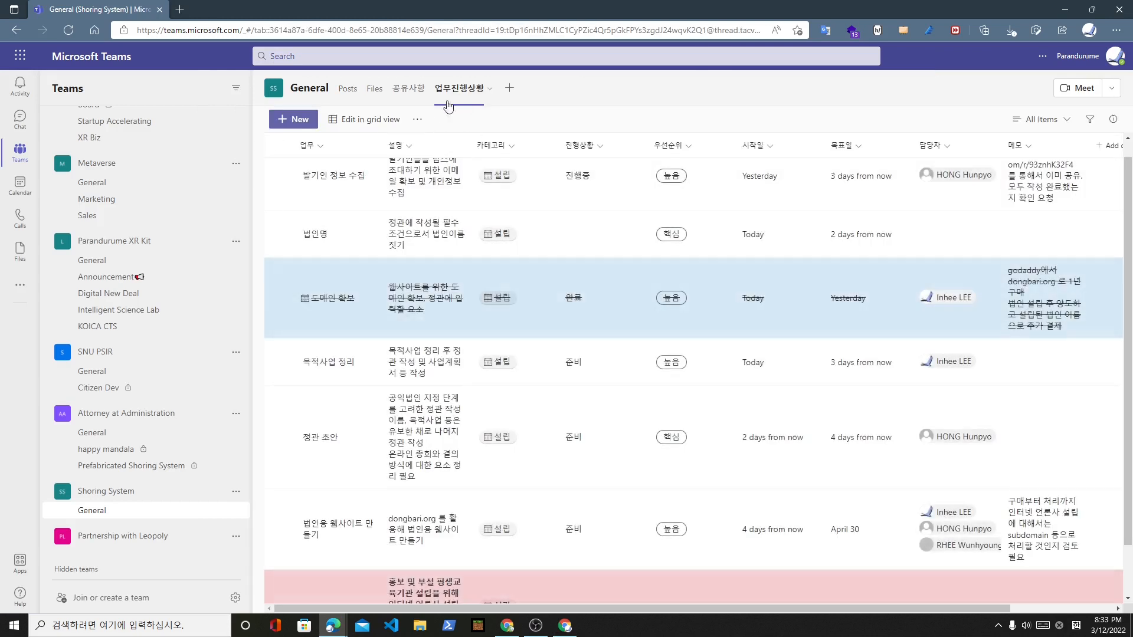
scroll(543, 248, down, 1)
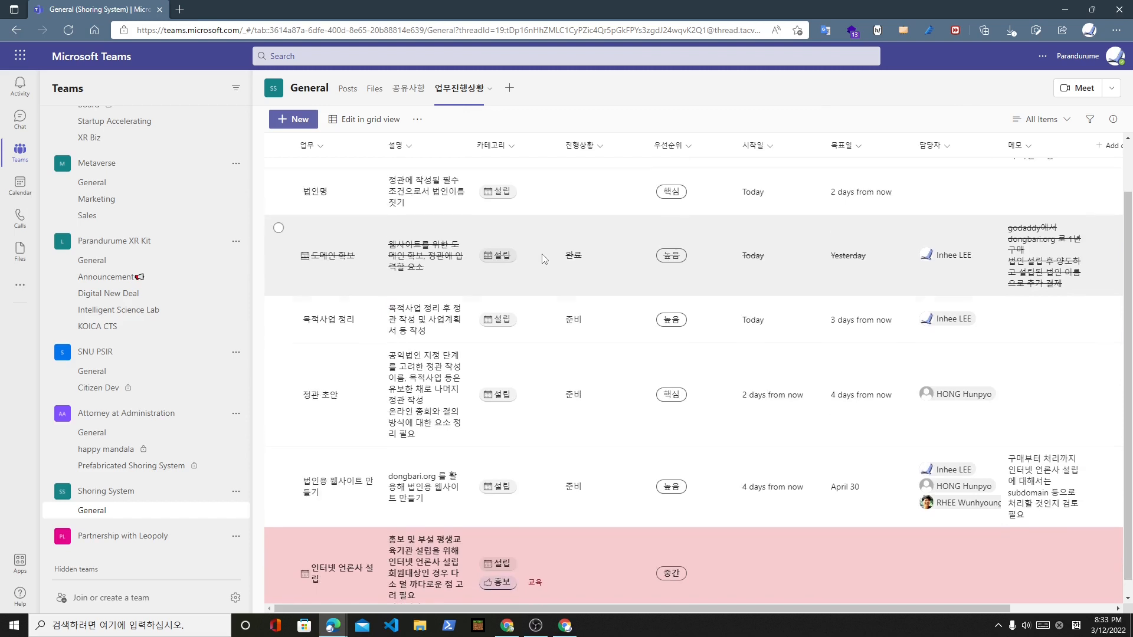
click(543, 258)
scroll(543, 259, up, 1)
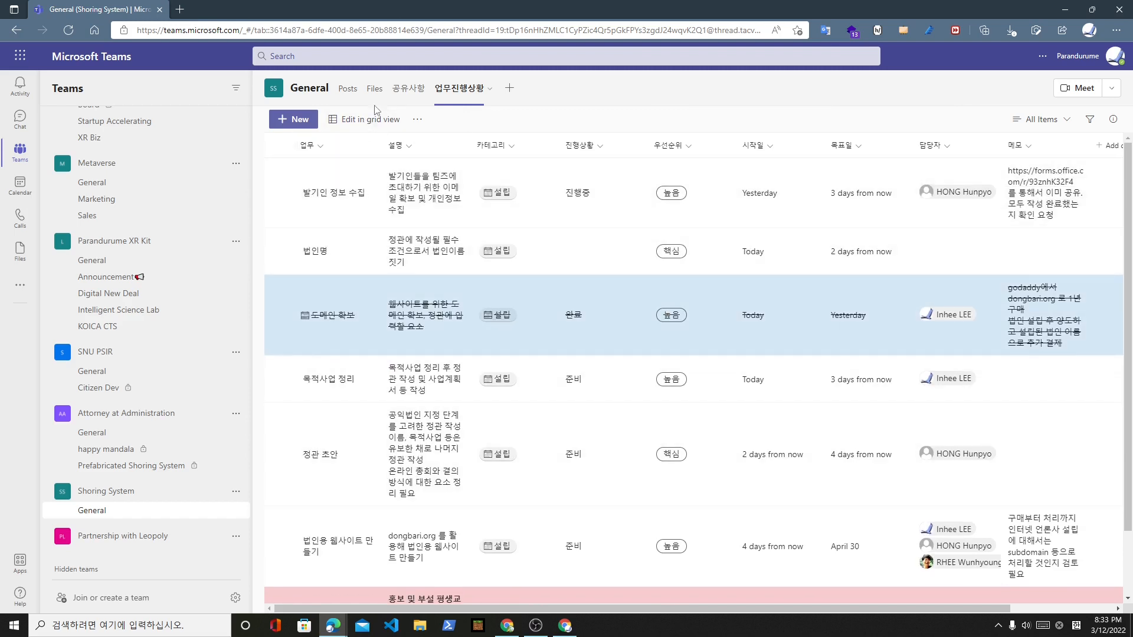
click(375, 93)
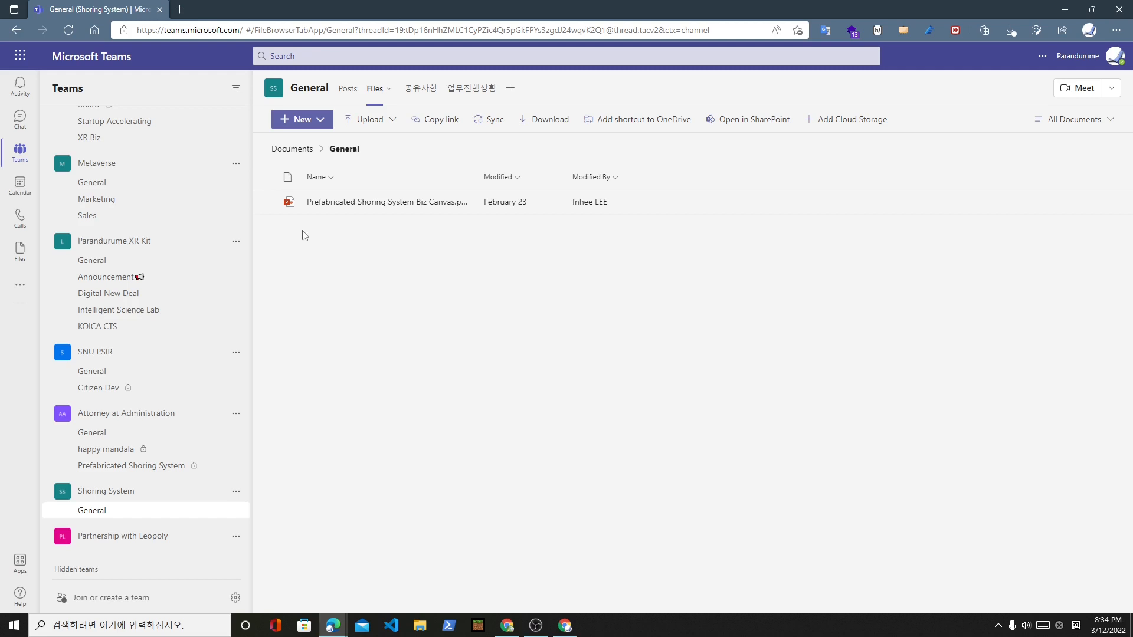
Back in the guest's Chrome window, show the bookmarks bar and add the General channel page to it.
key(alt+Tab)
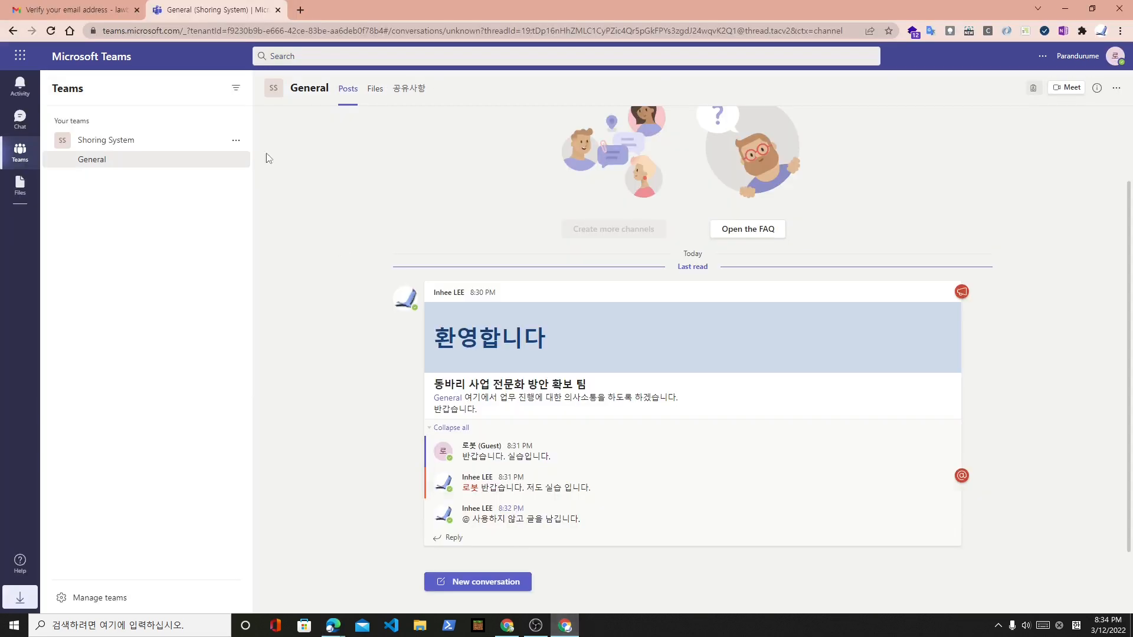
click(90, 143)
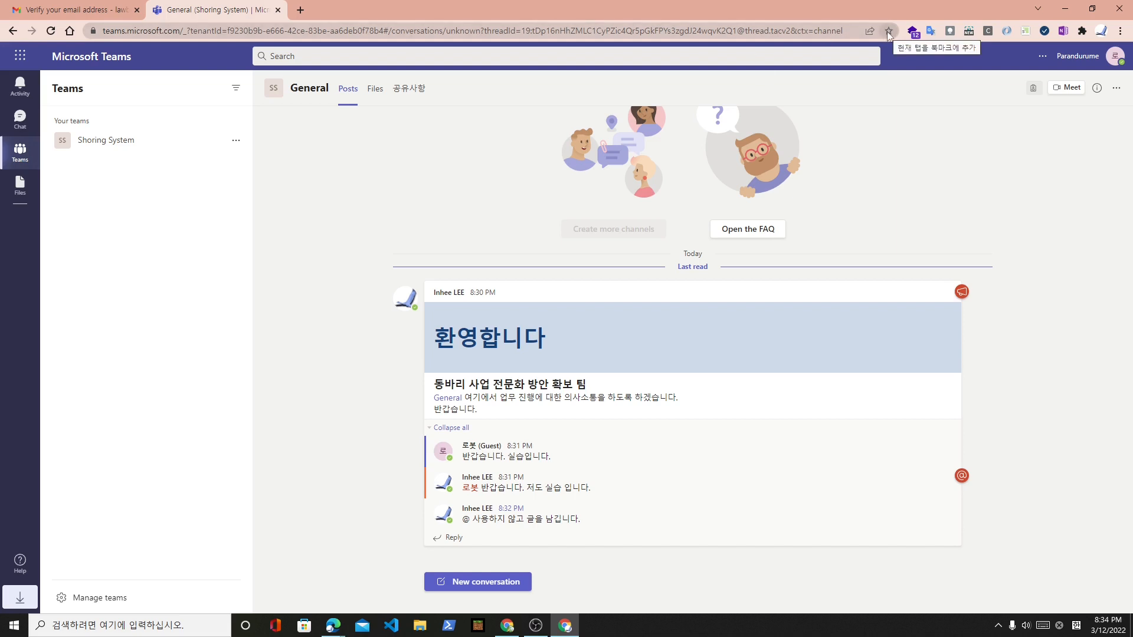
key(ctrl+shift+b)
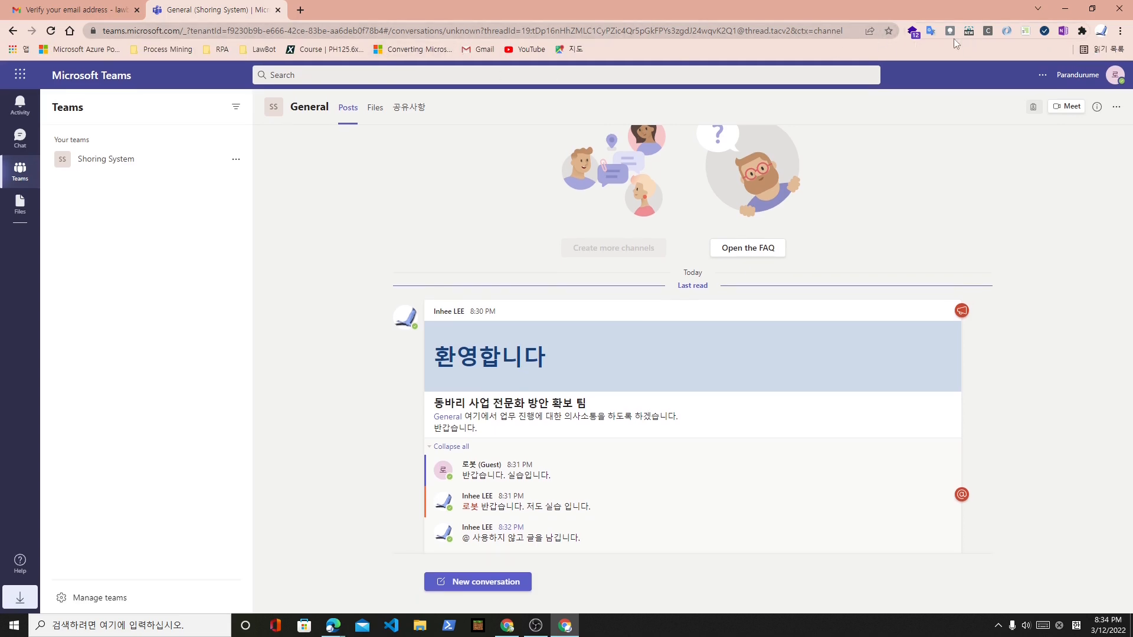
click(887, 30)
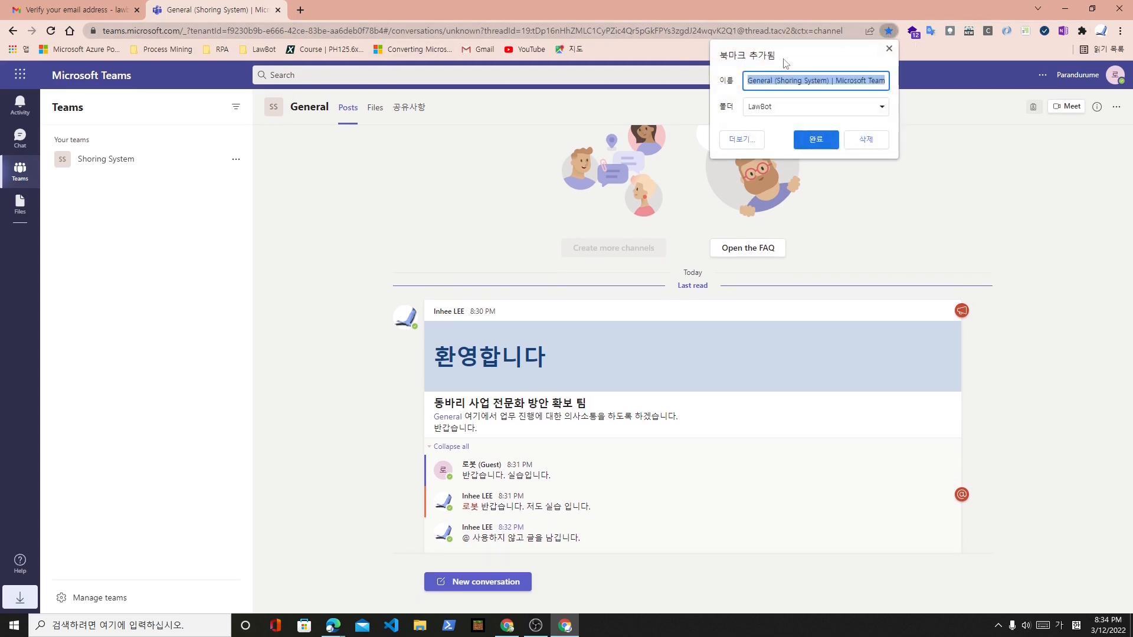
click(812, 139)
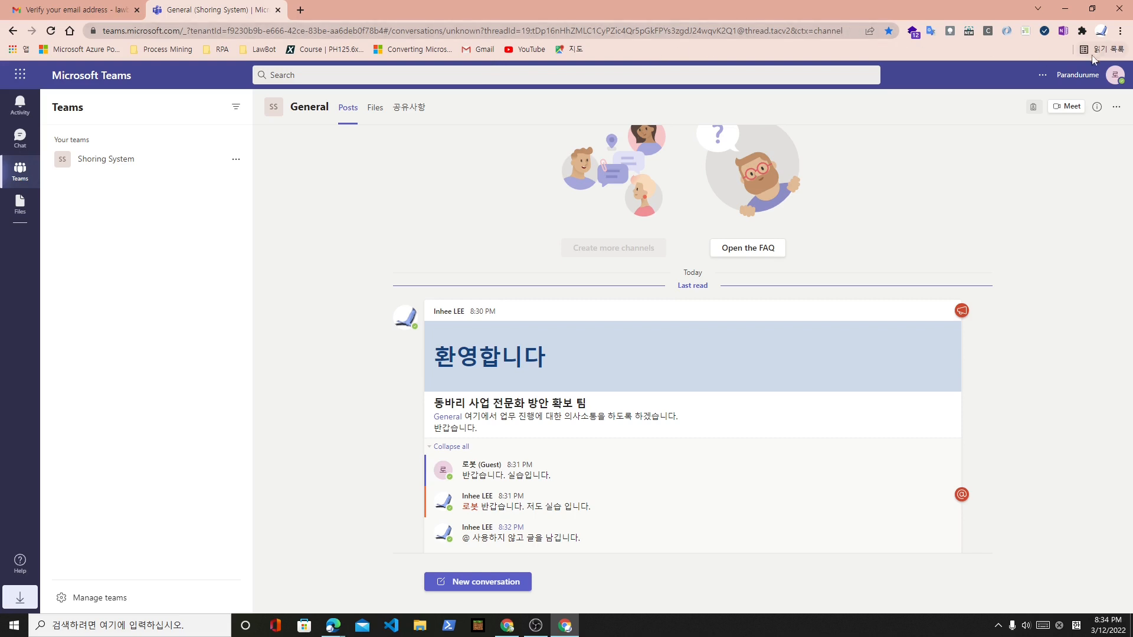
click(93, 31)
drag(95, 32, 602, 52)
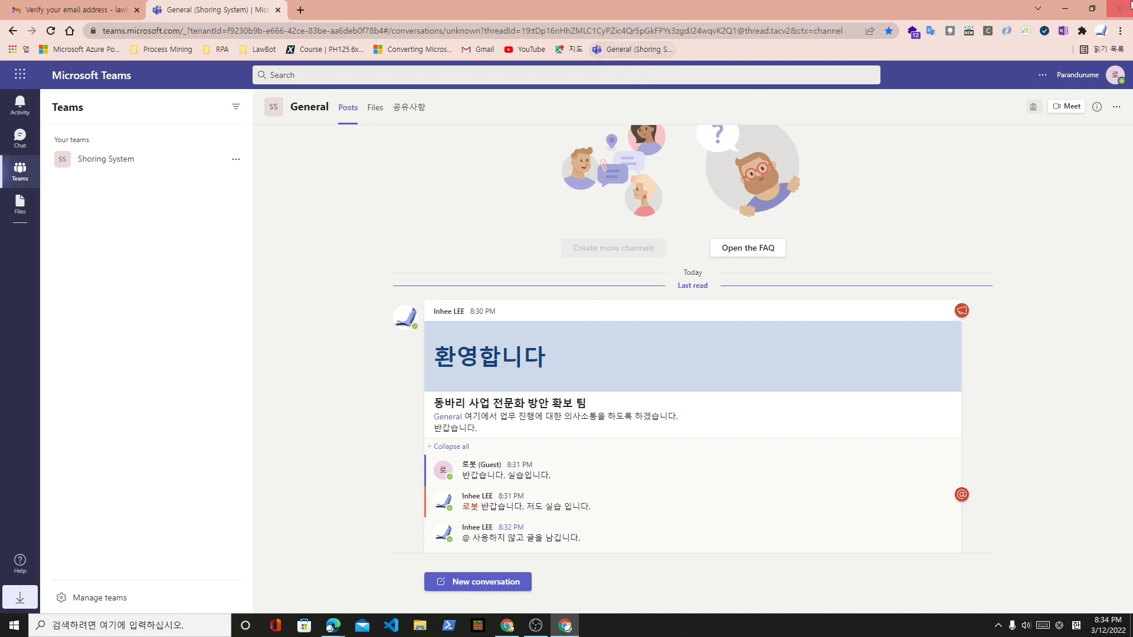
Close the guest's Chrome window, reopen Chrome with the guest's profile and load the General channel from its bookmark.
click(1119, 9)
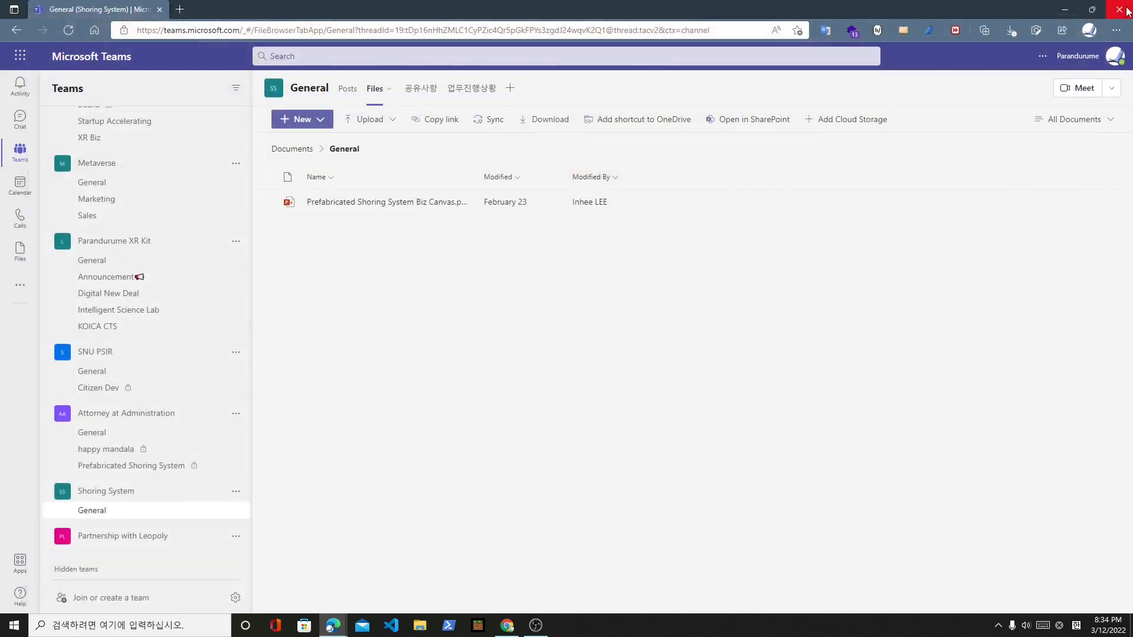
click(507, 625)
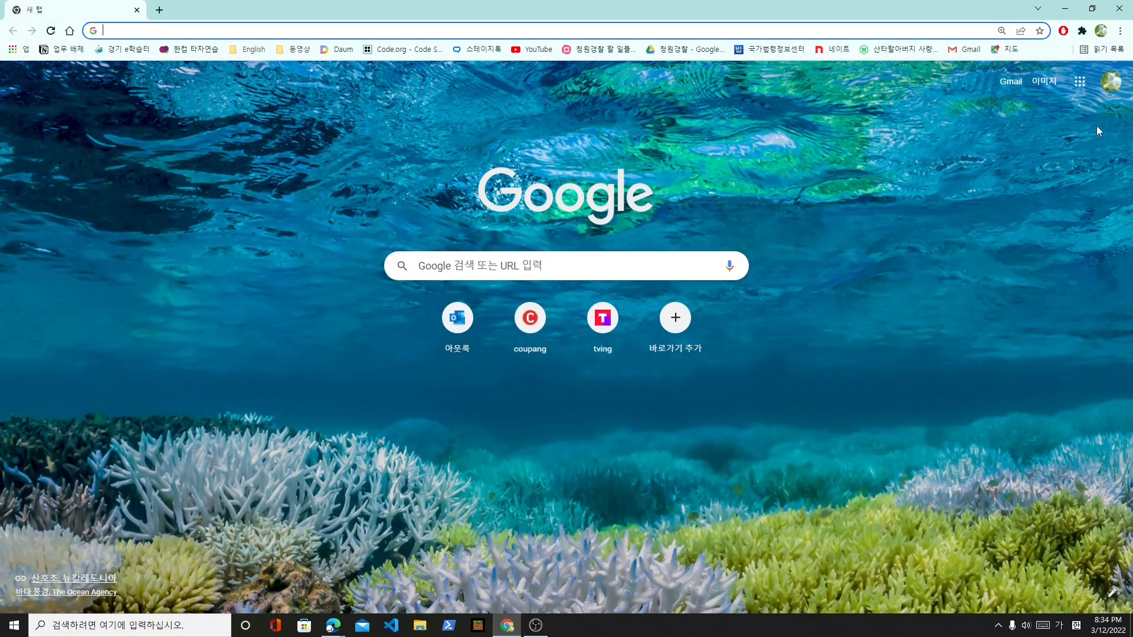
click(1100, 30)
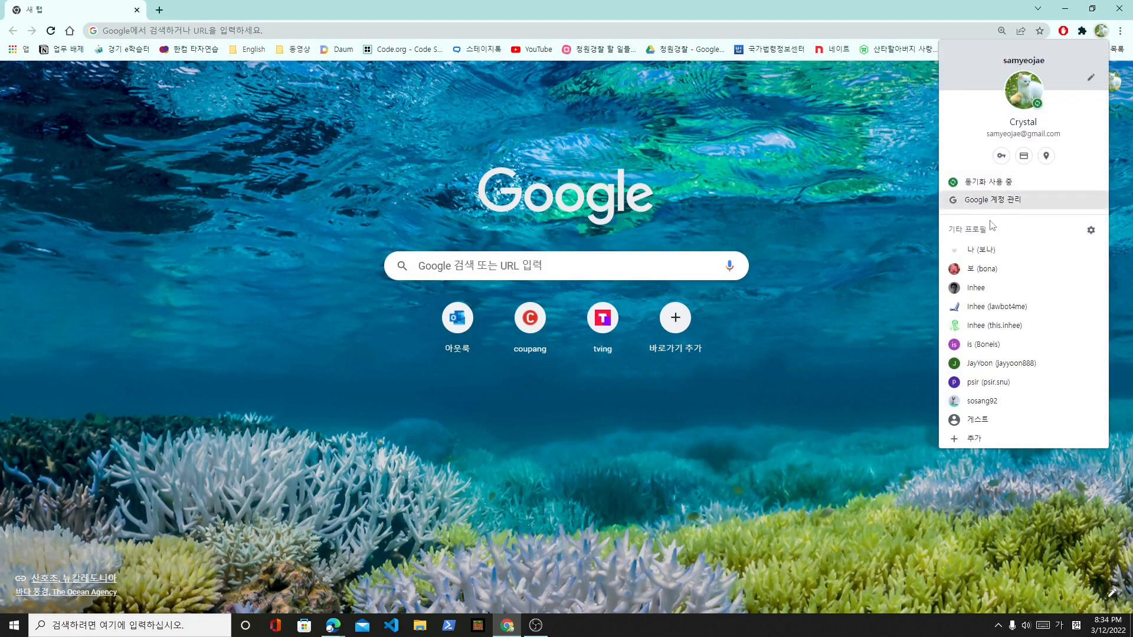
click(997, 307)
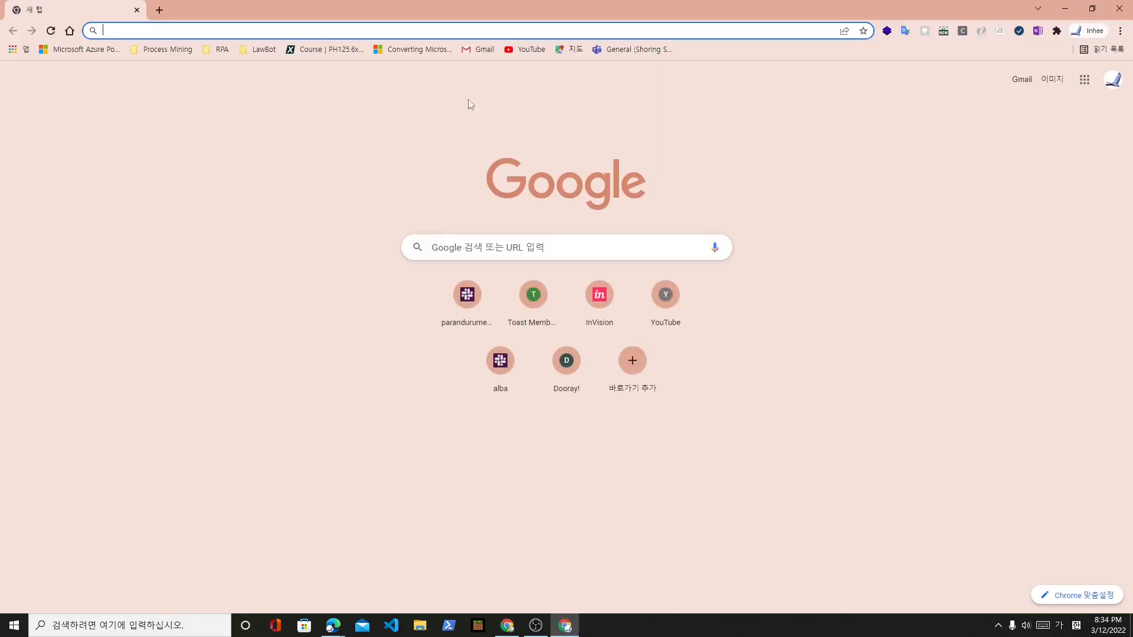
click(638, 50)
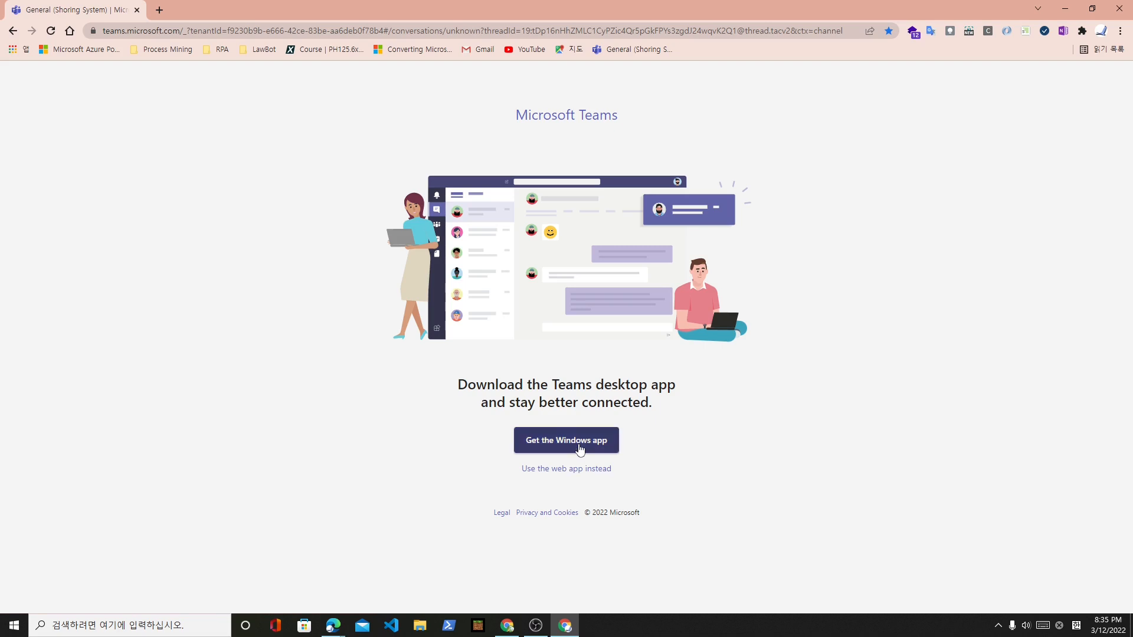
Continue in the Teams web app and dismiss the guest introduction.
click(998, 626)
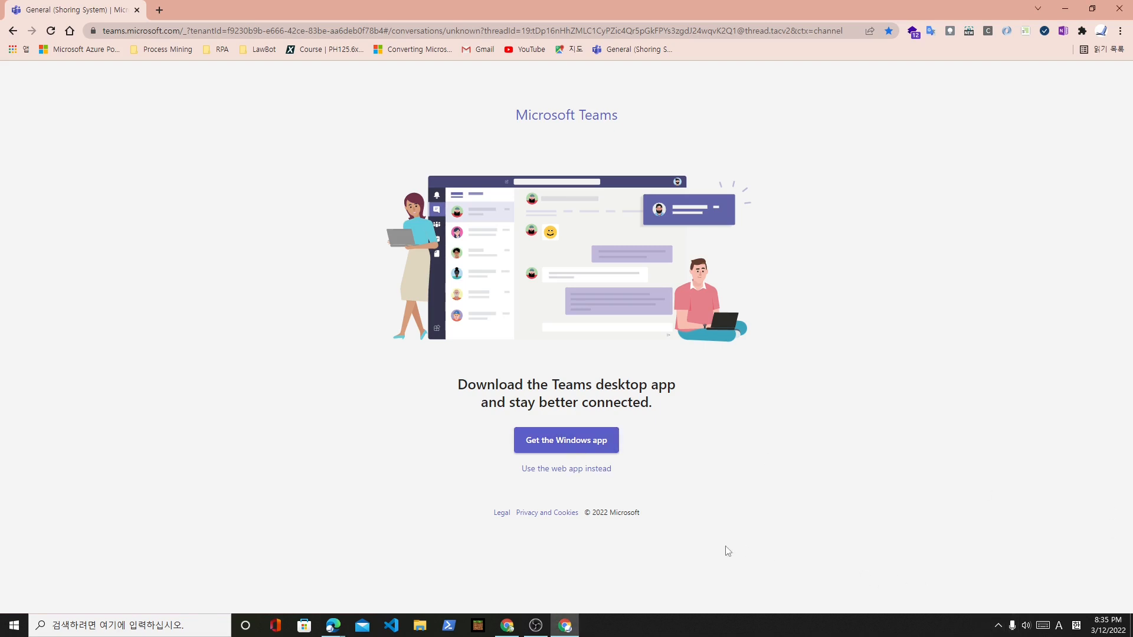
click(586, 471)
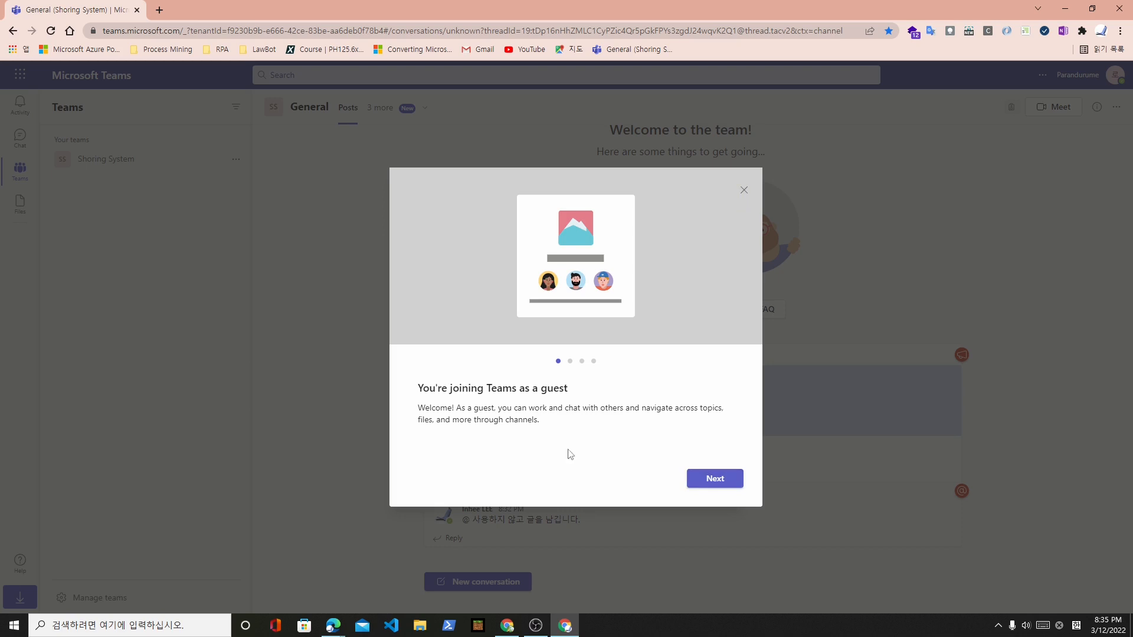
click(744, 190)
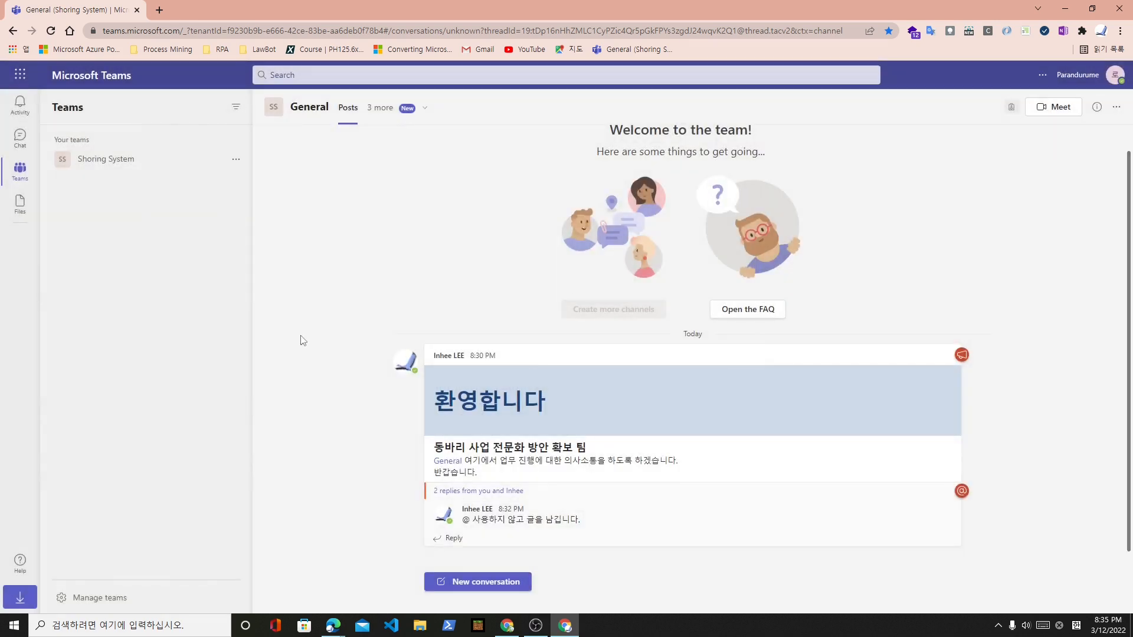
View the General channel's 업무진행상황 list and the 공유사항 pages 동바리 사업 전문화 and 고용안전성 확보방안.
click(392, 123)
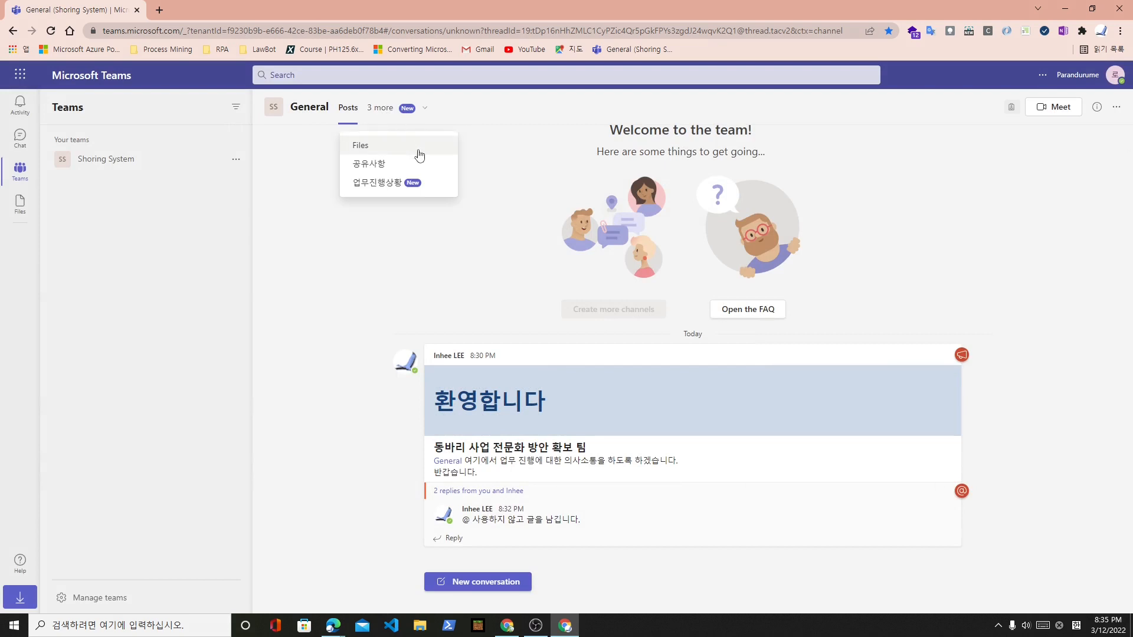
click(410, 184)
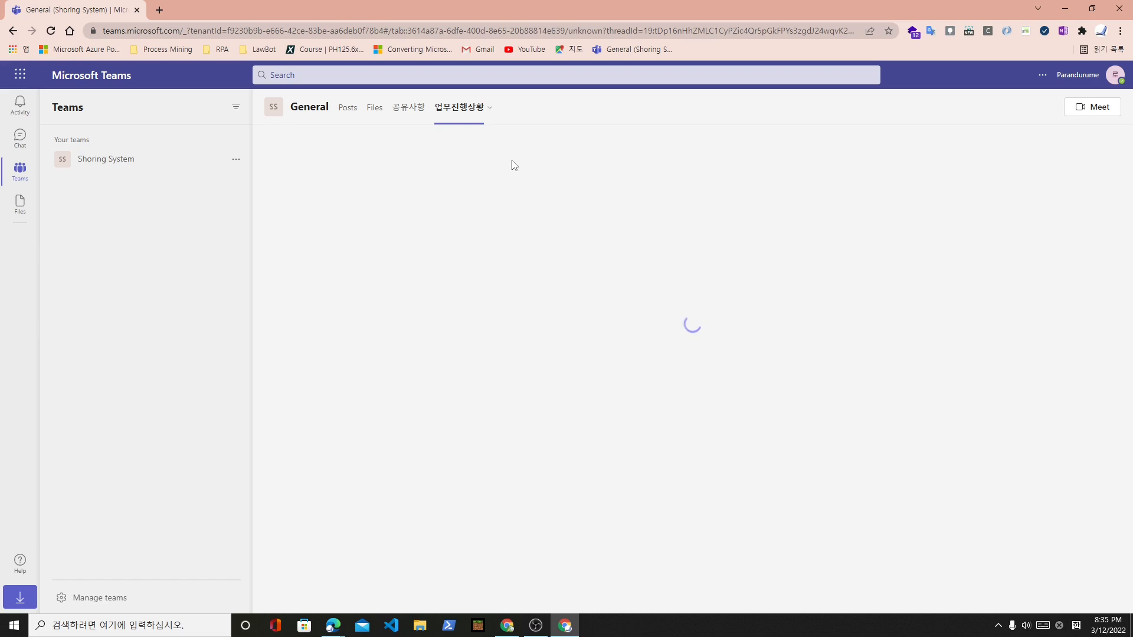
click(409, 108)
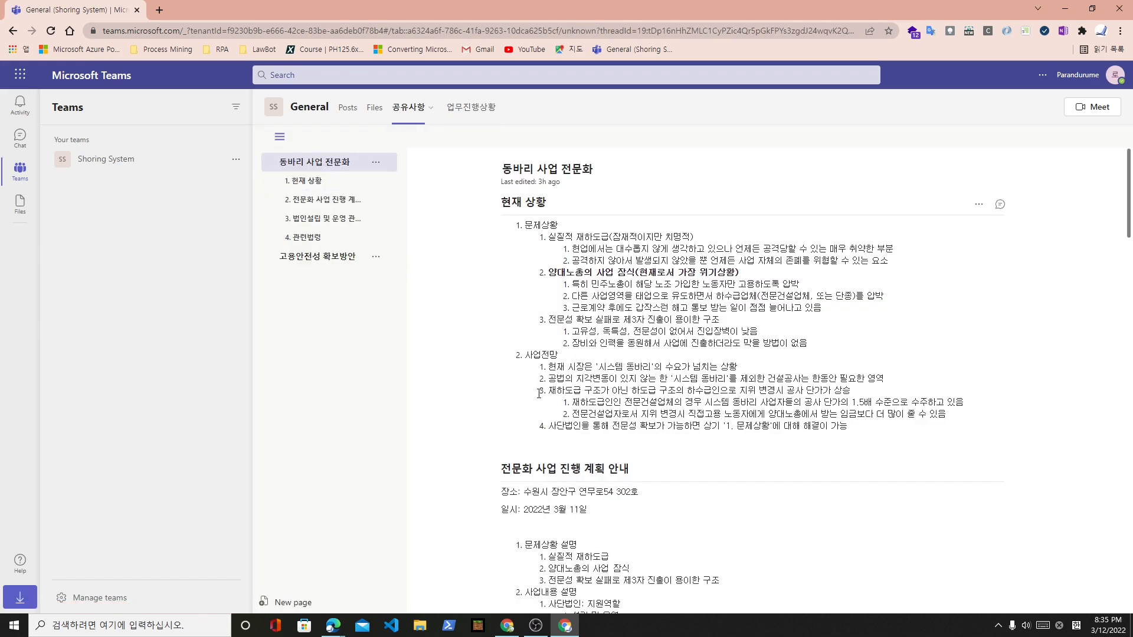
scroll(499, 322, down, 2)
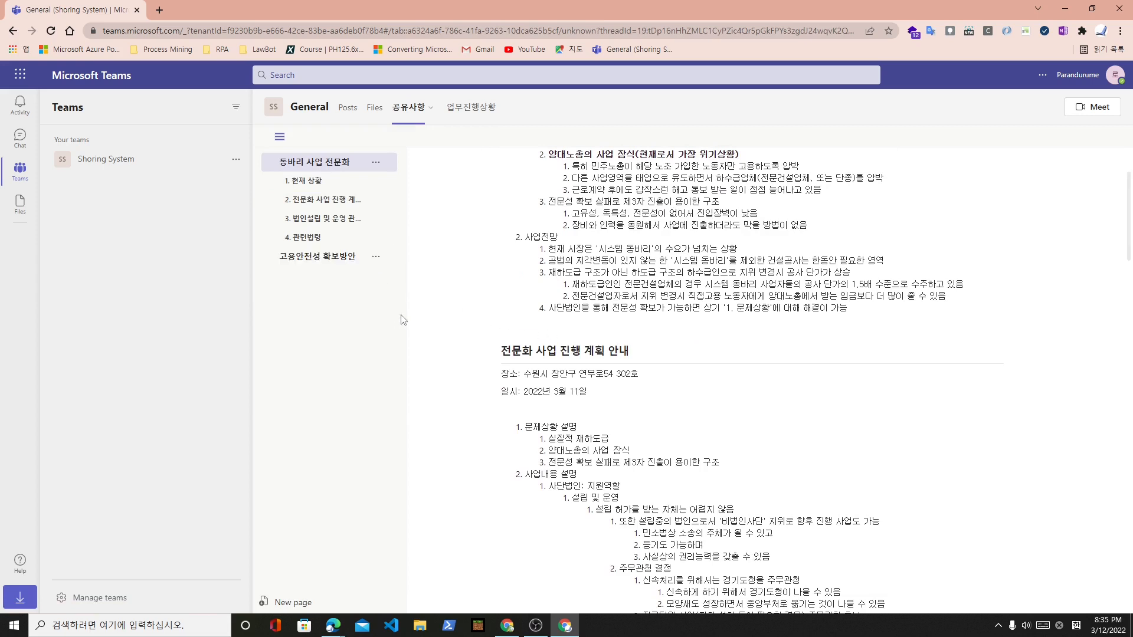
click(331, 263)
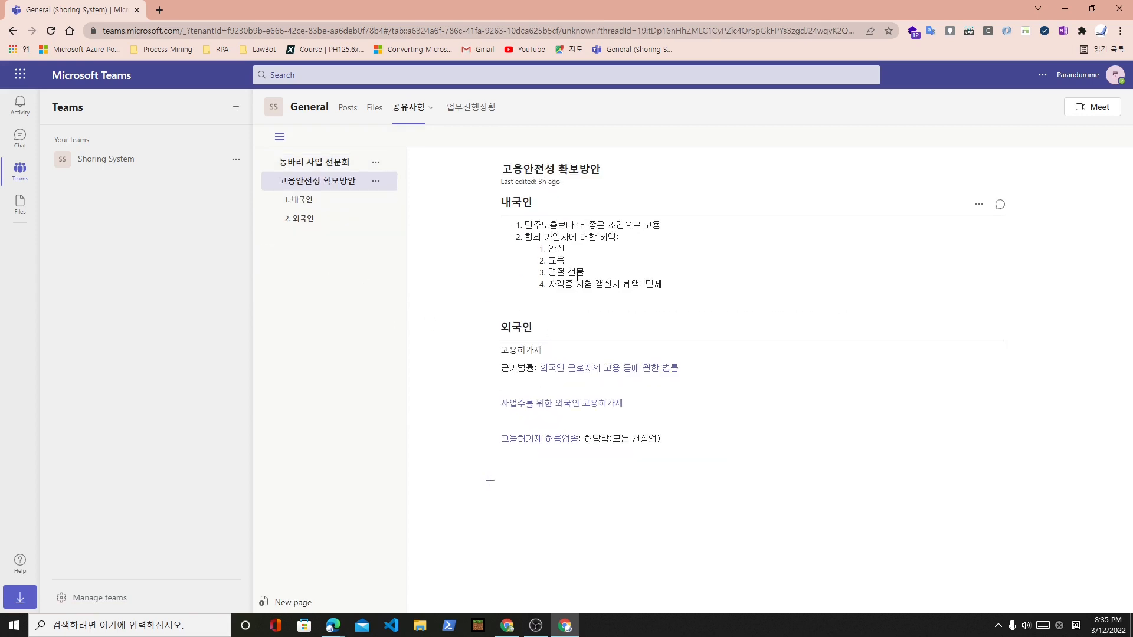
click(321, 166)
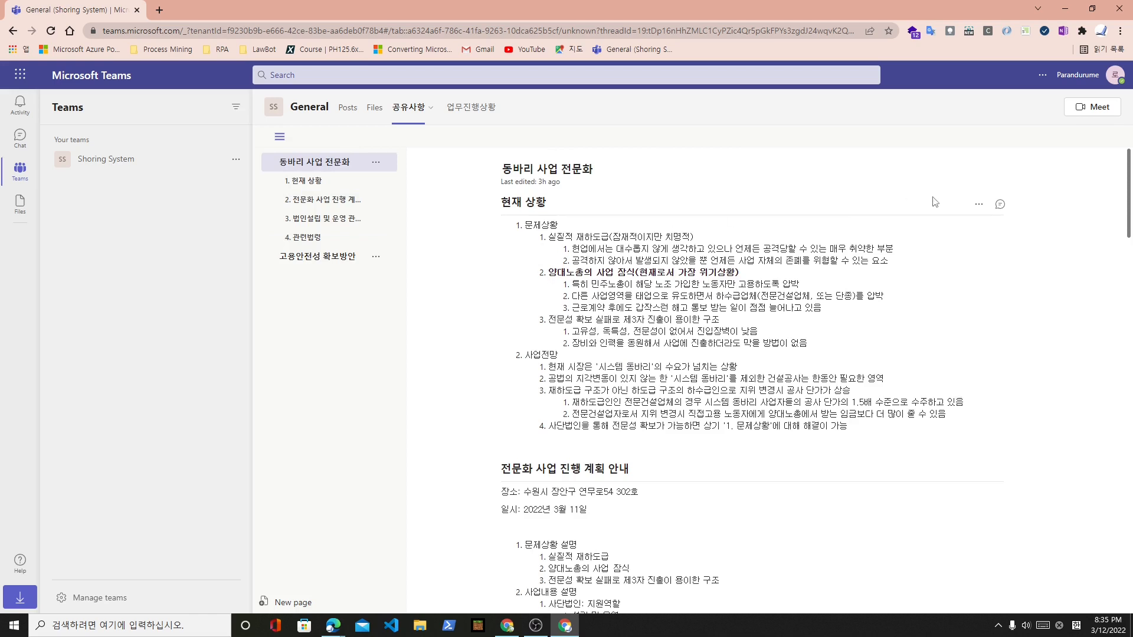
Open the section conversation for 현재 상황, and switch to the one for 전문화 사업 진행 계획 안내.
click(999, 204)
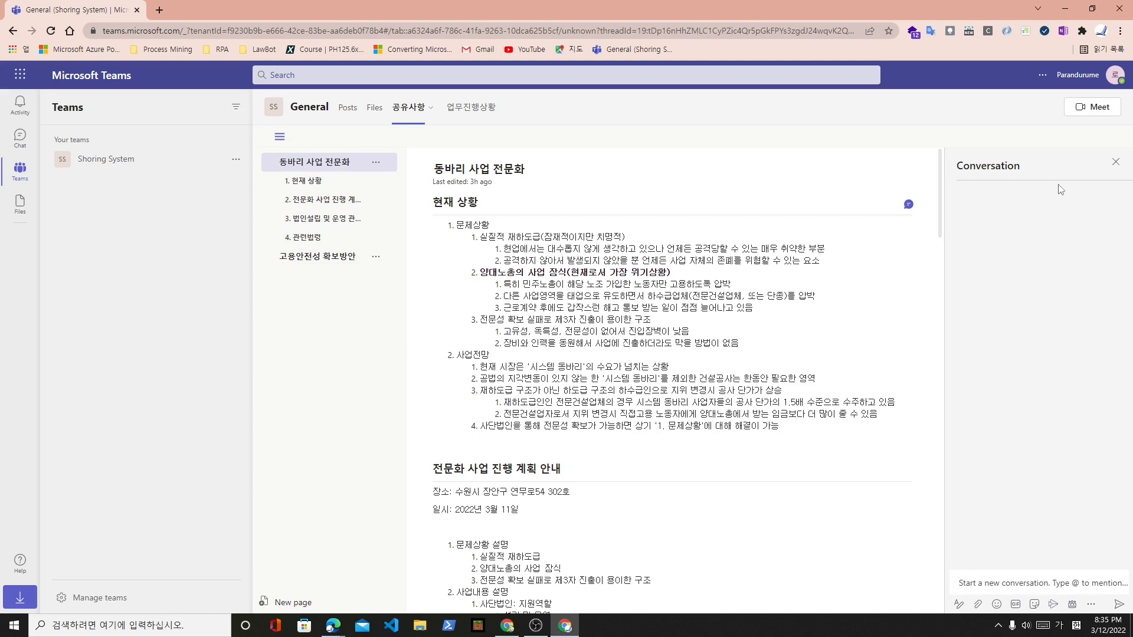
scroll(881, 259, down, 2)
scroll(881, 258, down, 3)
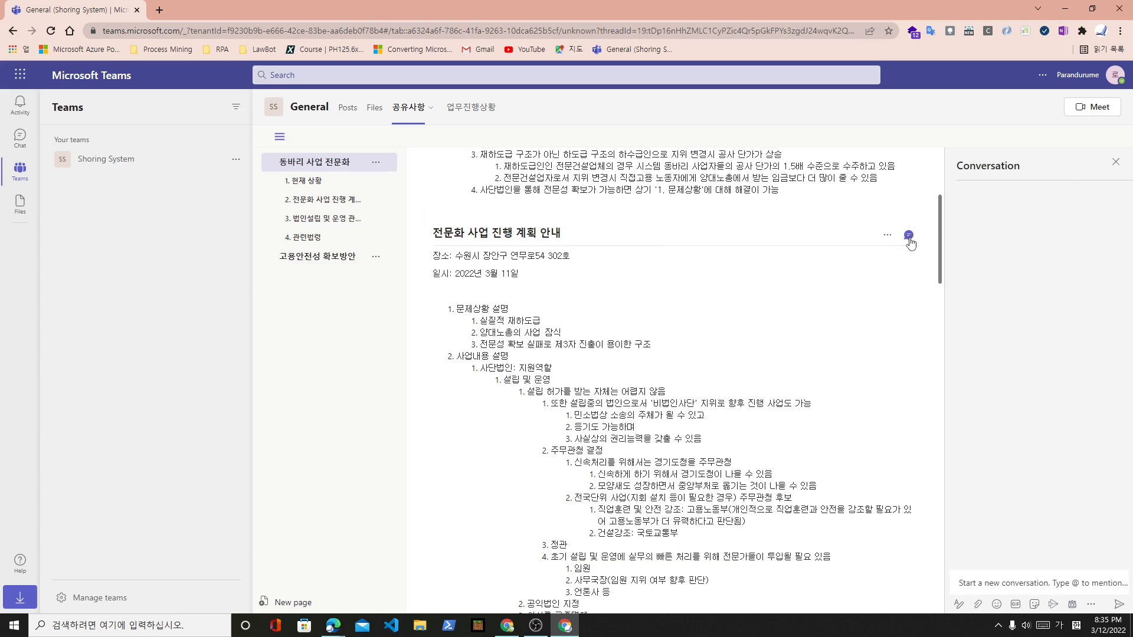
click(911, 237)
click(1000, 424)
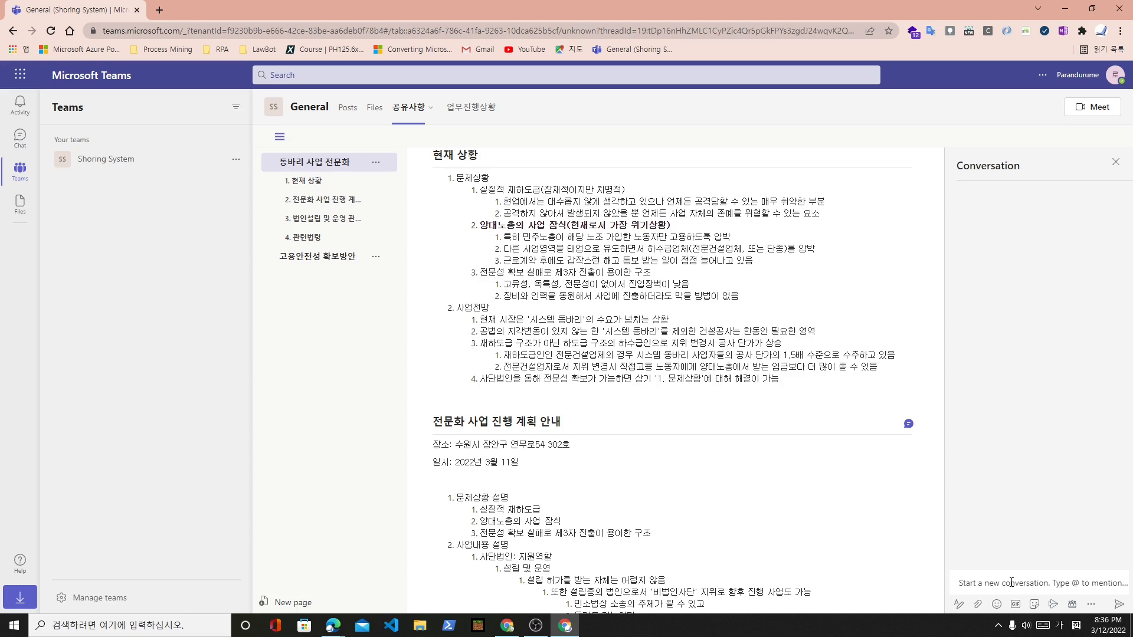
Draft a section conversation message mentioning General with the text "금요일(3월 11일) 수원에서 설명한 사업내용입니다.".
text(@)
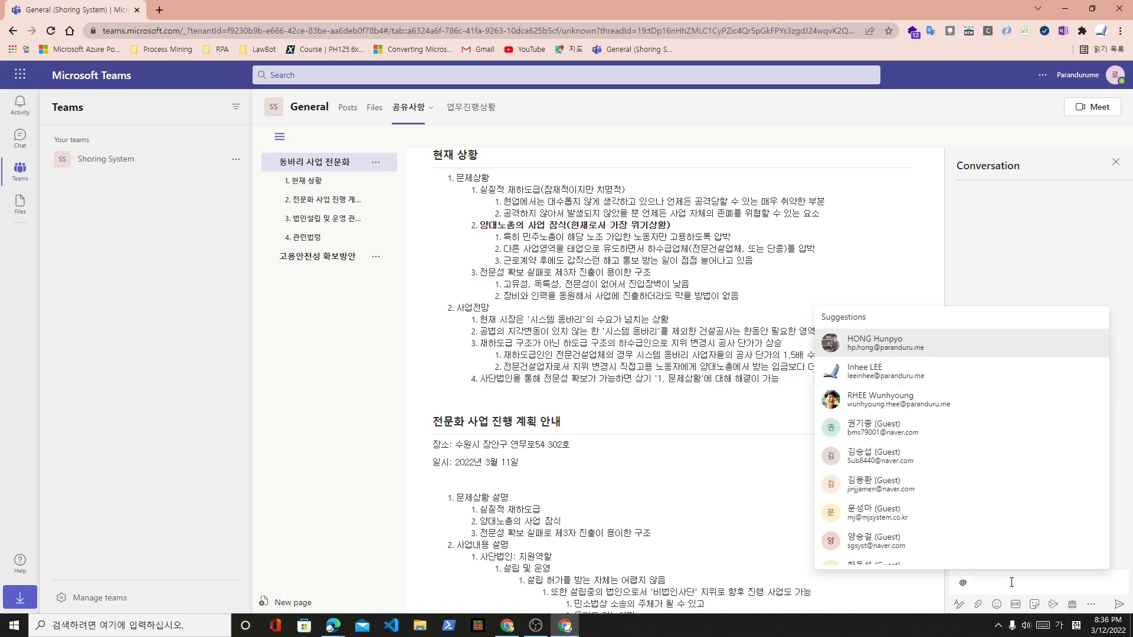
text(general)
key(Return)
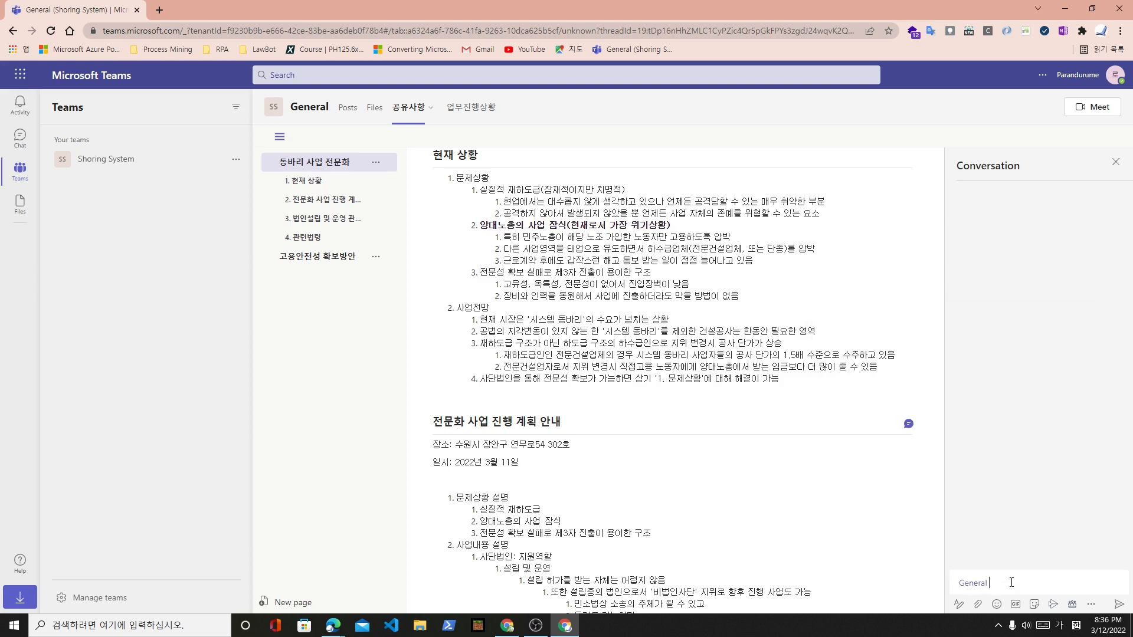
text(금요일()
text(3월 11일)
text() 수원에서)
text( 설명한 사에)
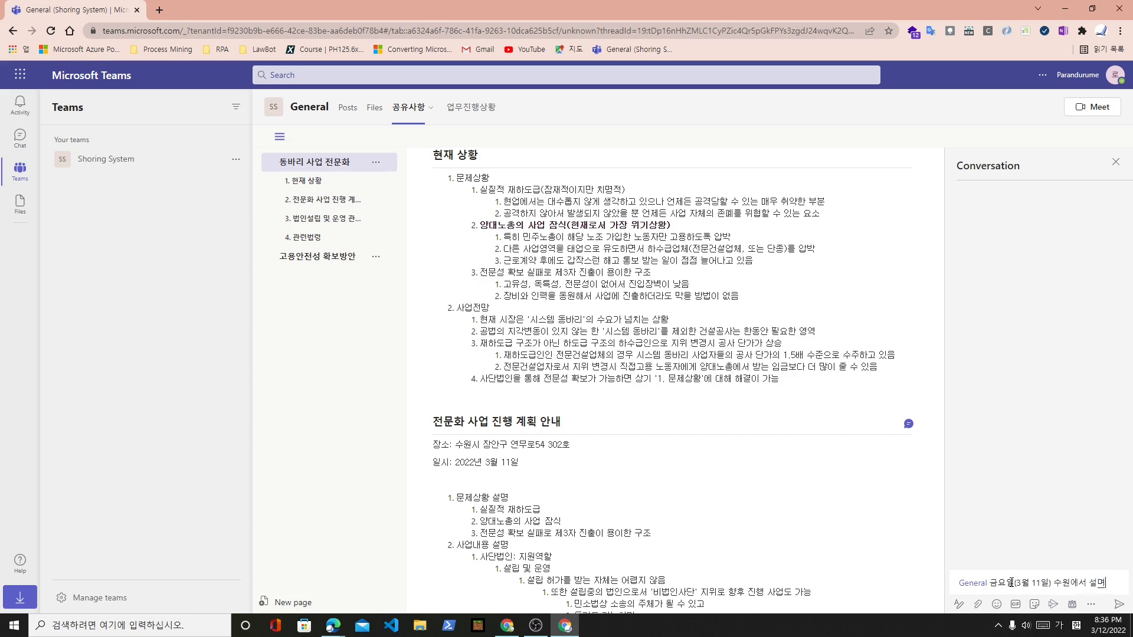
text(내용입니다.)
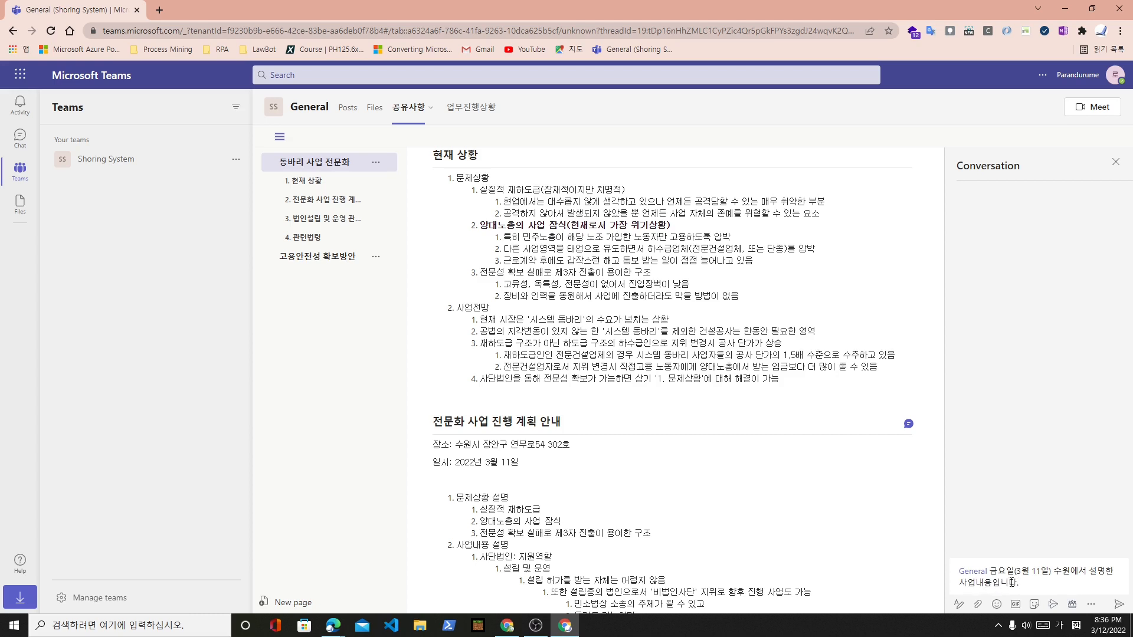
Send the drafted section conversation message and view it among the General channel's posts.
click(1118, 604)
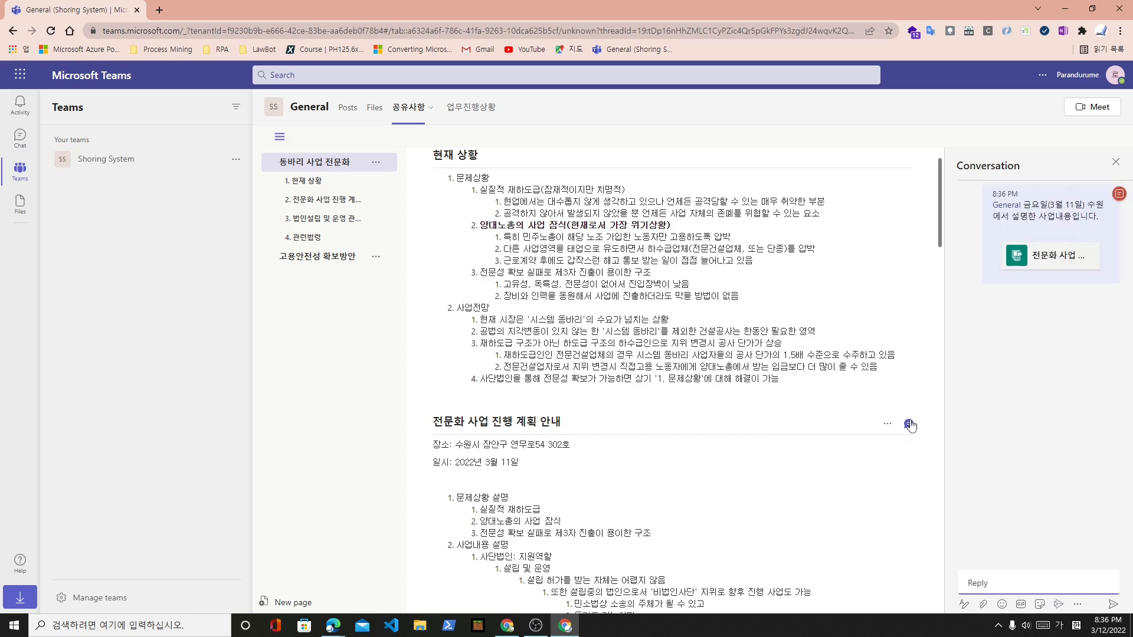
click(347, 108)
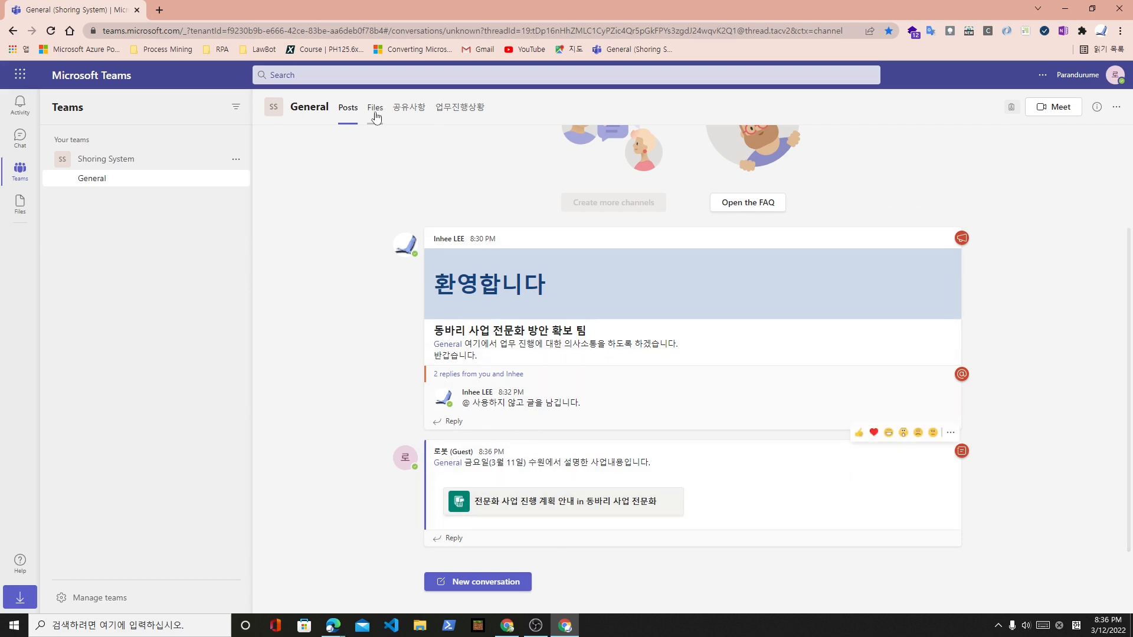
On the 공유사항 page, append "-->", a mention of the team owner and "설명 좀 부탁합니다." to the line 전문화의 논거 마련.
click(408, 107)
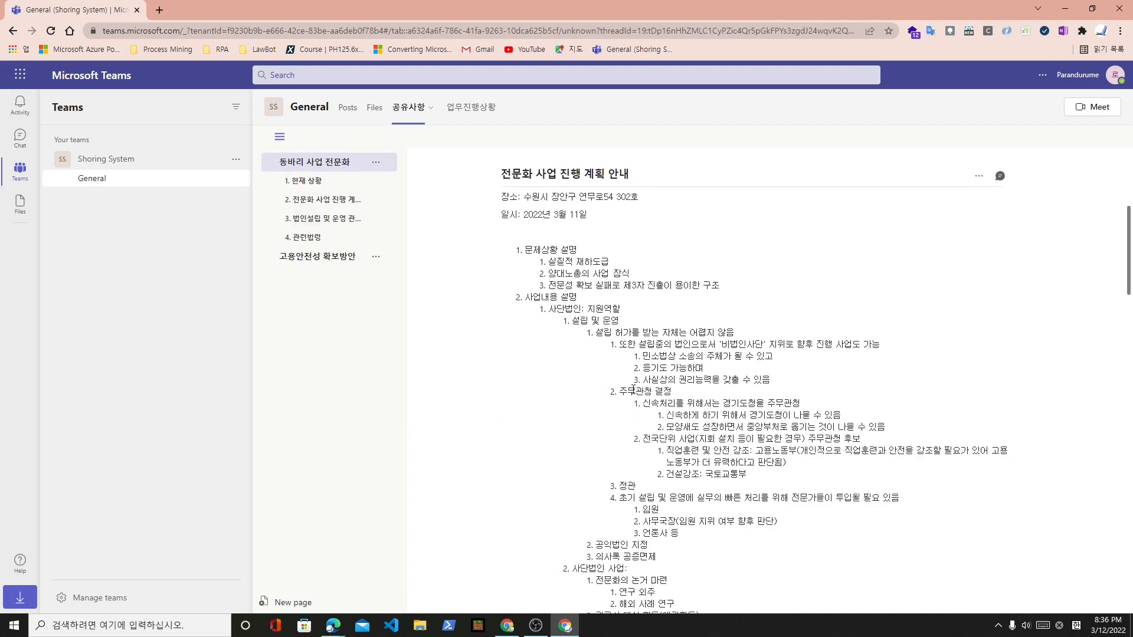
scroll(632, 390, down, 4)
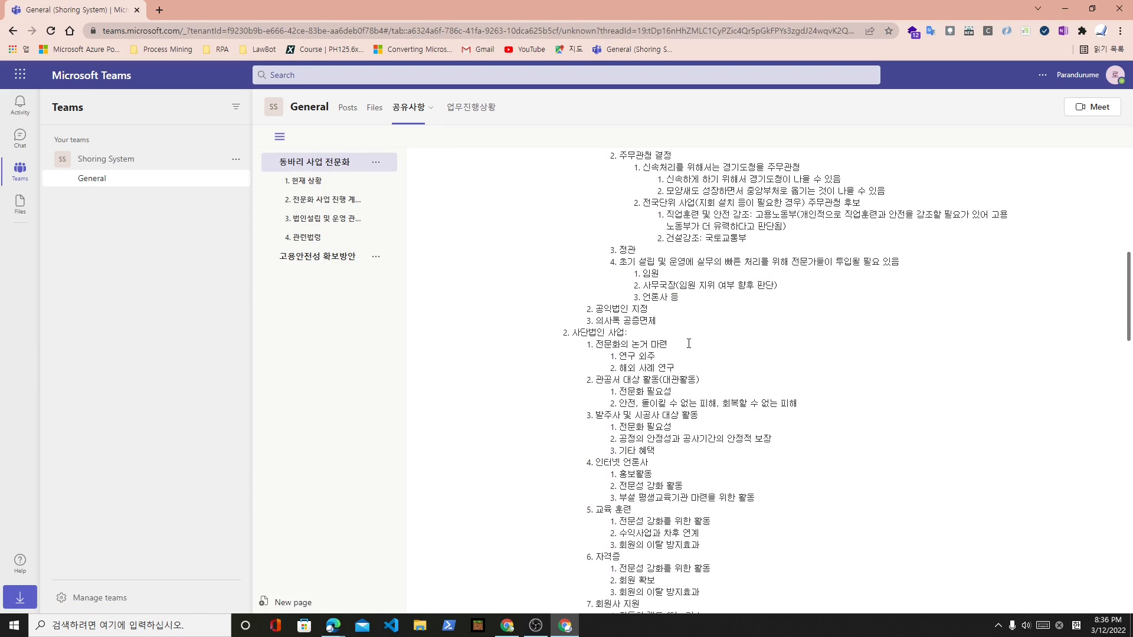
click(688, 343)
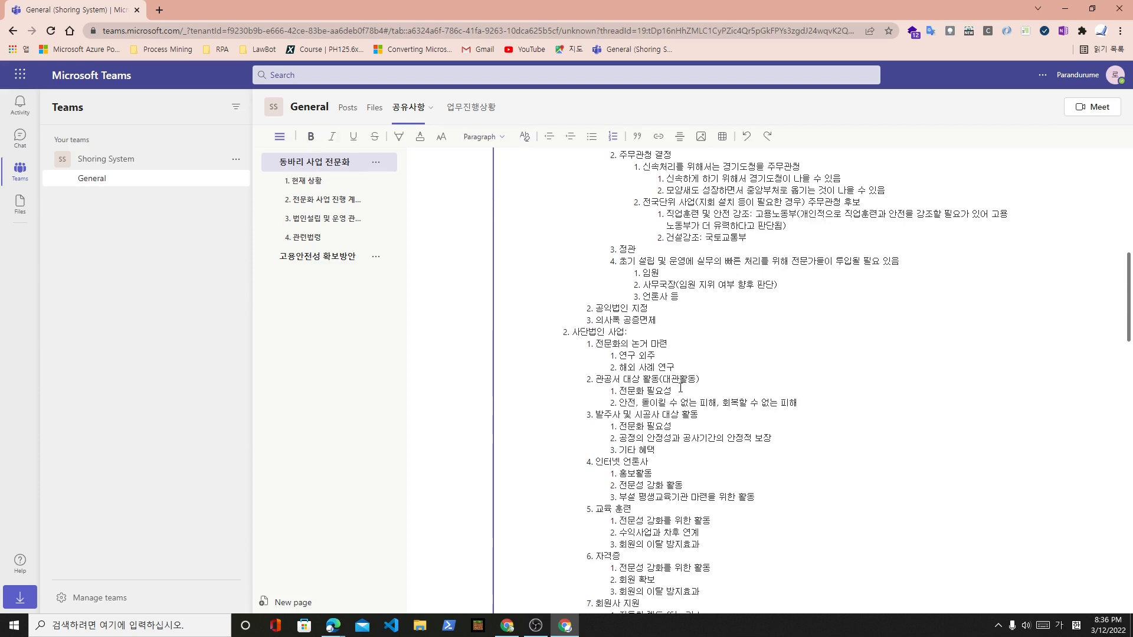
drag(595, 344, 671, 345)
click(685, 344)
text(@)
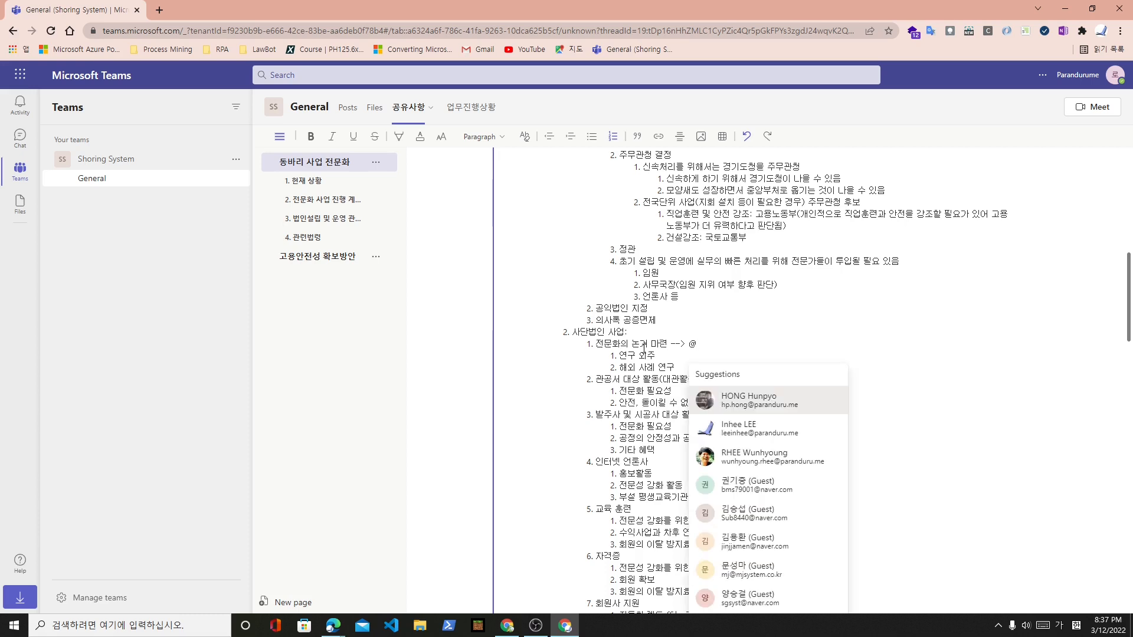
key(Down)
key(Return)
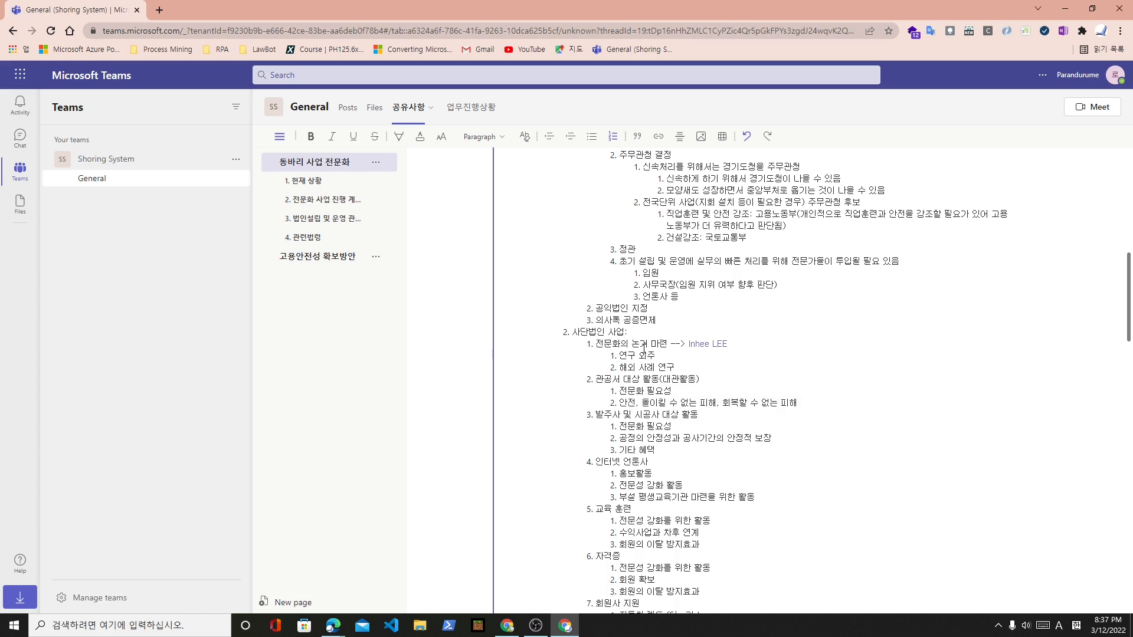
key(Hangul)
text(설명 좀 부탁해)
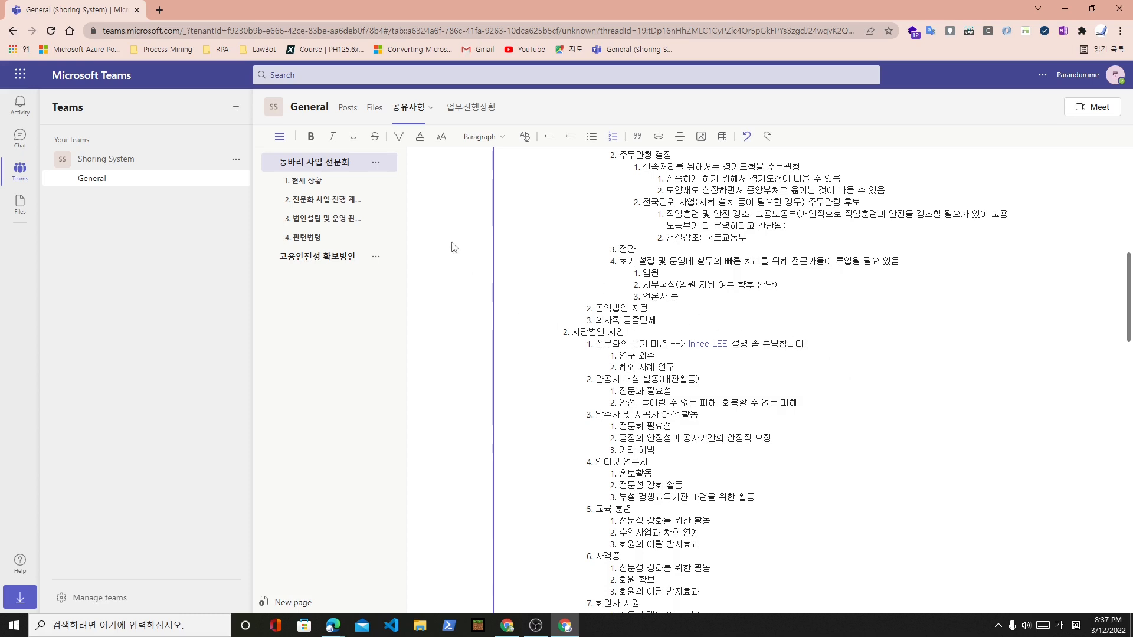
Check the General channel's posts, and return to the edited 전문화의 논거 마련 line on the 공유사항 page.
click(348, 108)
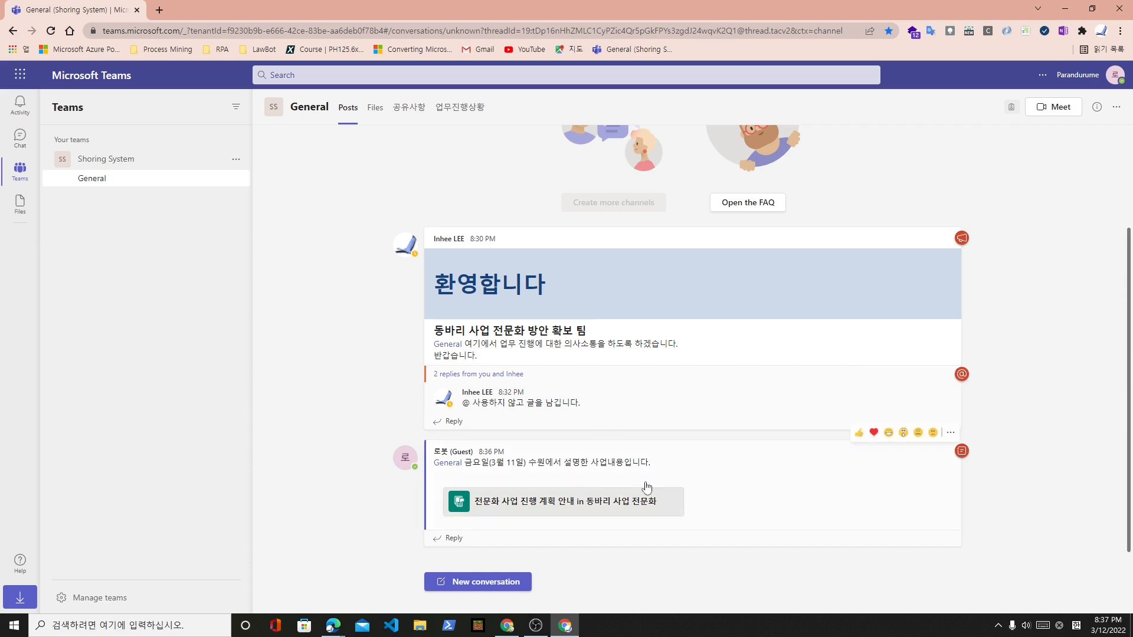
click(403, 108)
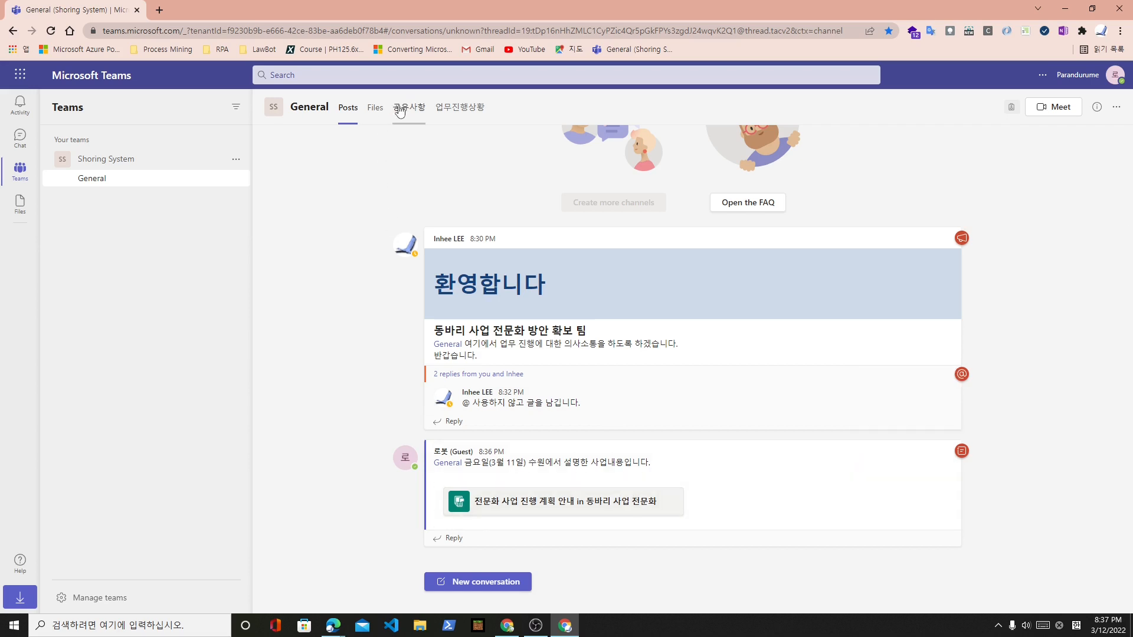
scroll(707, 374, down, 4)
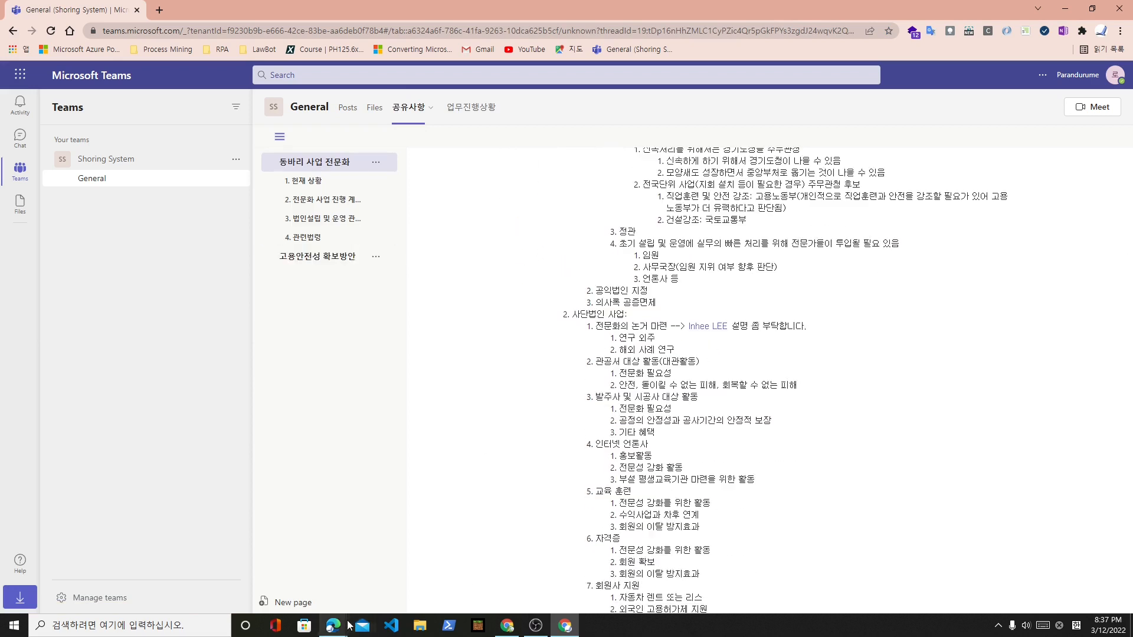
Switch to the owner's Teams session in Edge, and check the activity feed and chat list for mention notifications.
mouse_move(334, 626)
click(839, 573)
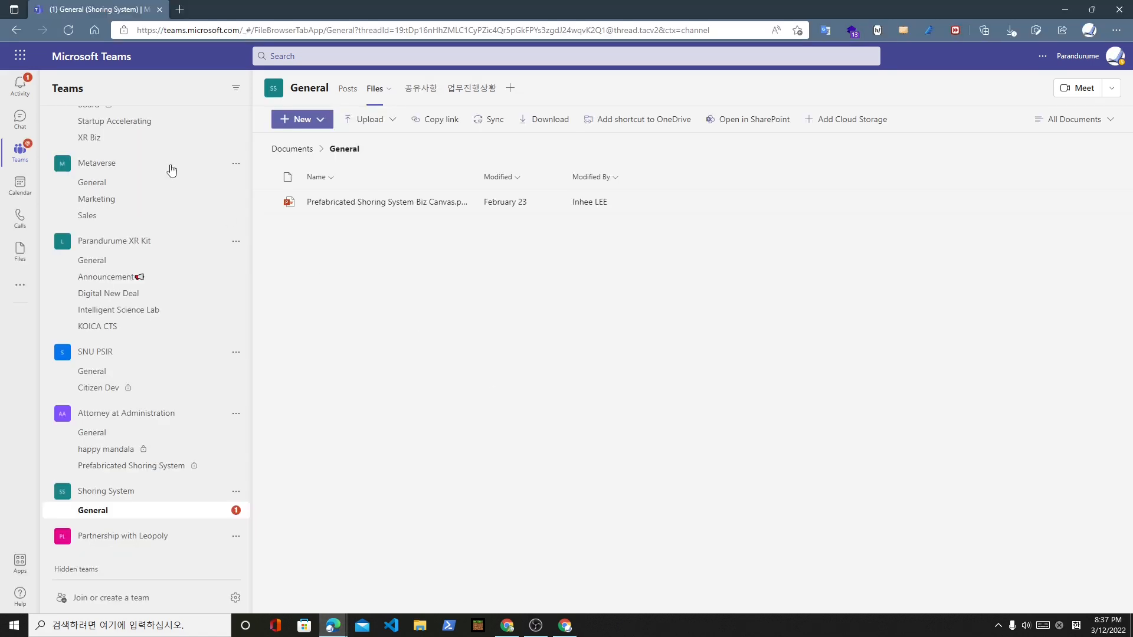
click(36, 88)
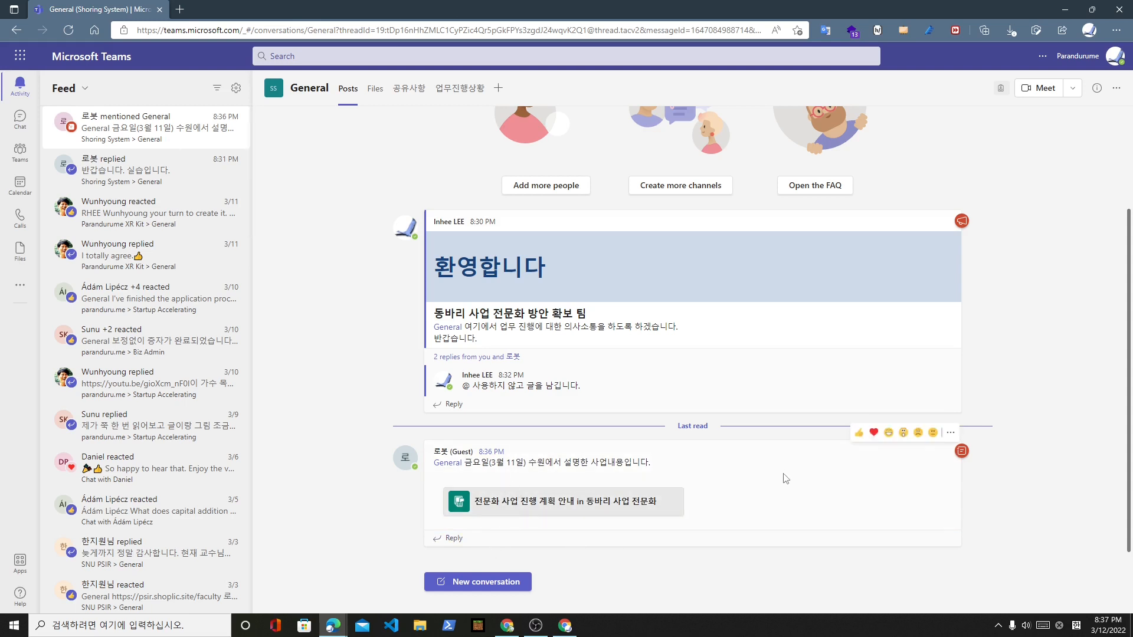
click(22, 121)
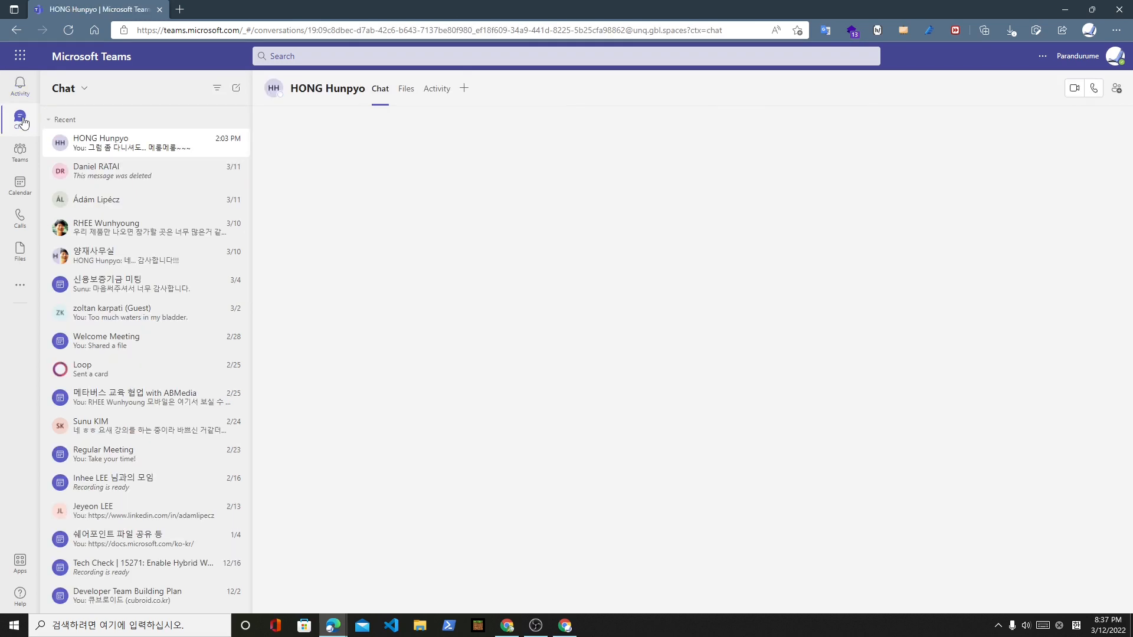
click(20, 88)
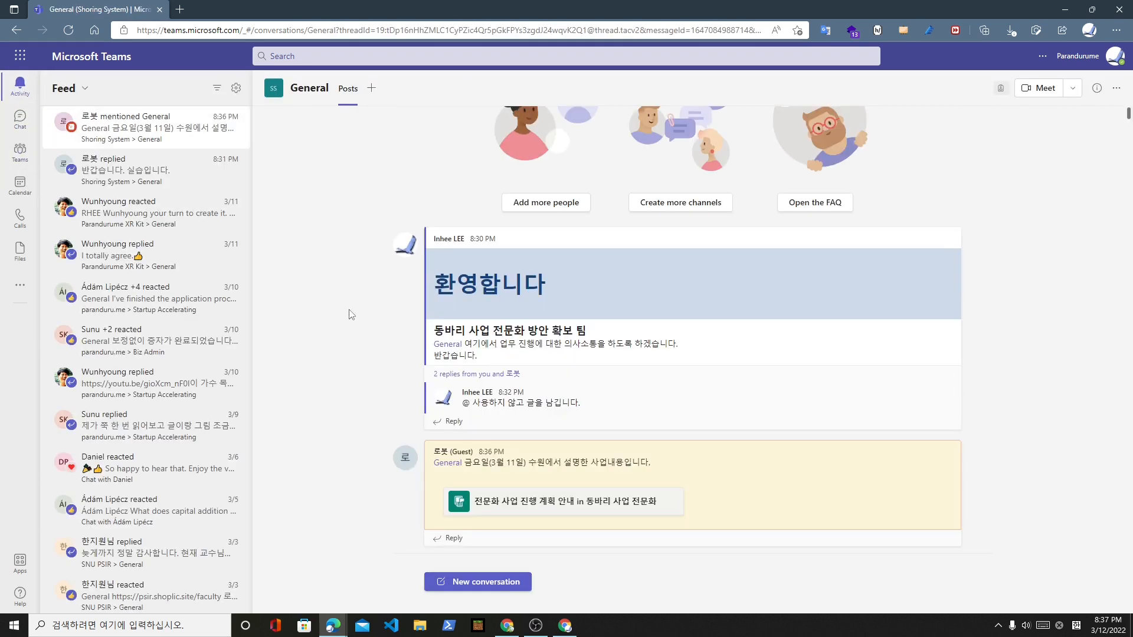
Open the wiki section linked in the guest's post and examine its owner mention beside 전문화의 논거 마련, returning to the channel posts.
click(588, 502)
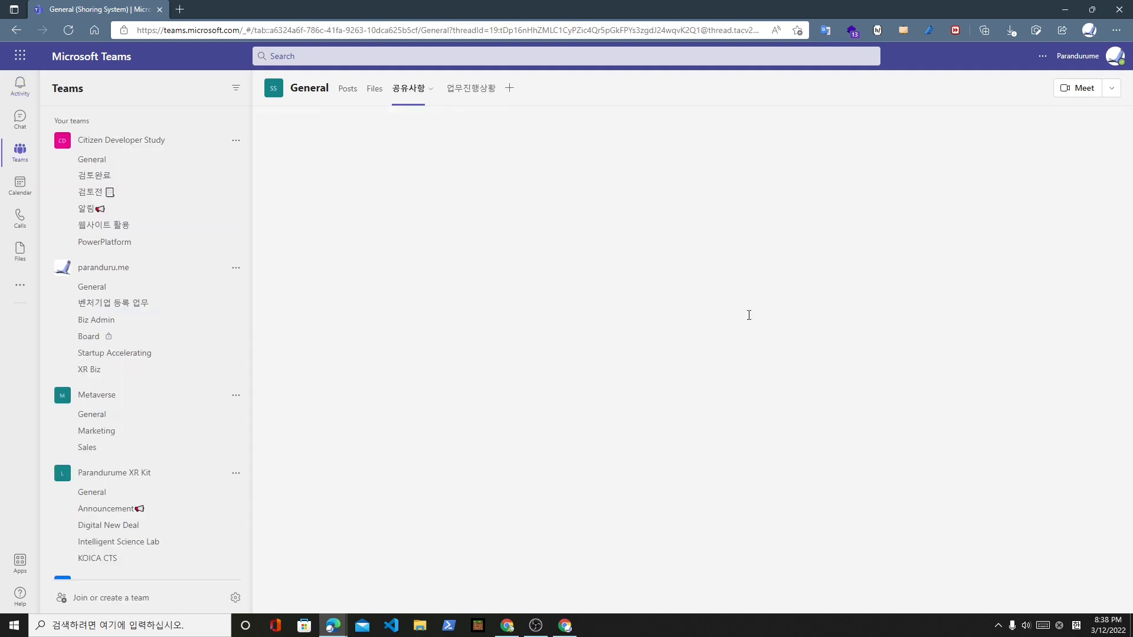
scroll(744, 348, down, 2)
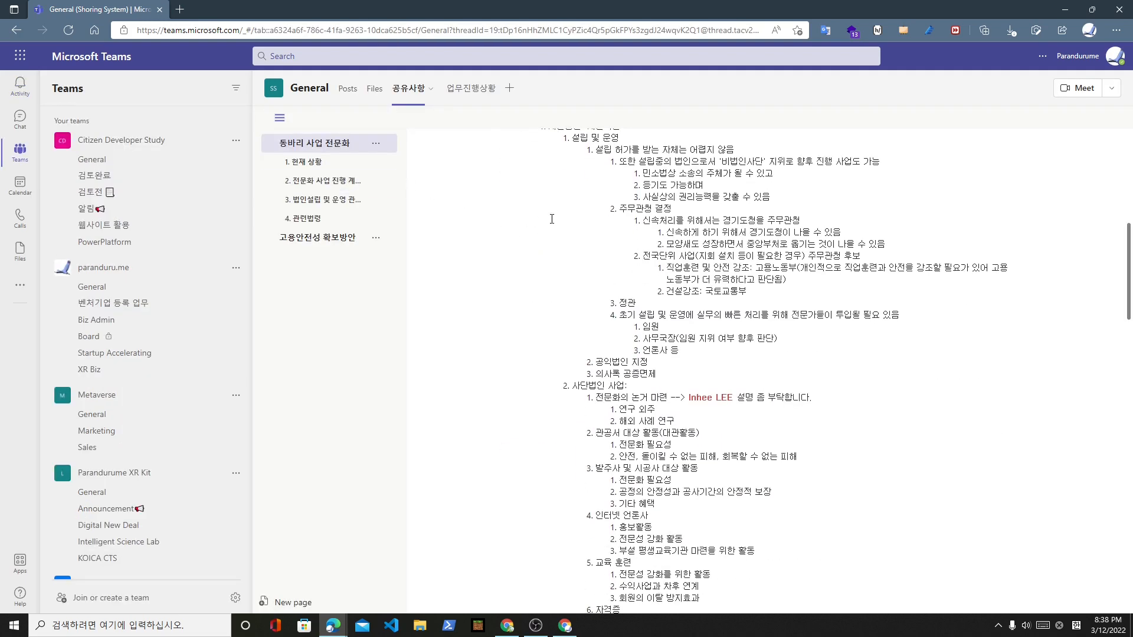
click(331, 183)
click(329, 181)
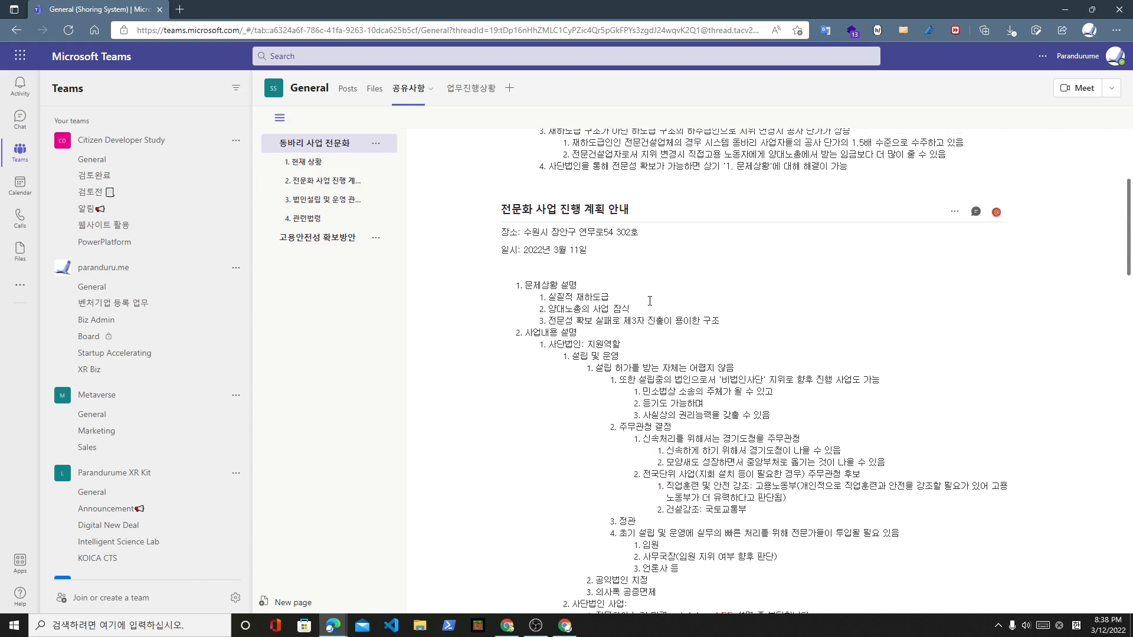
scroll(703, 307, down, 4)
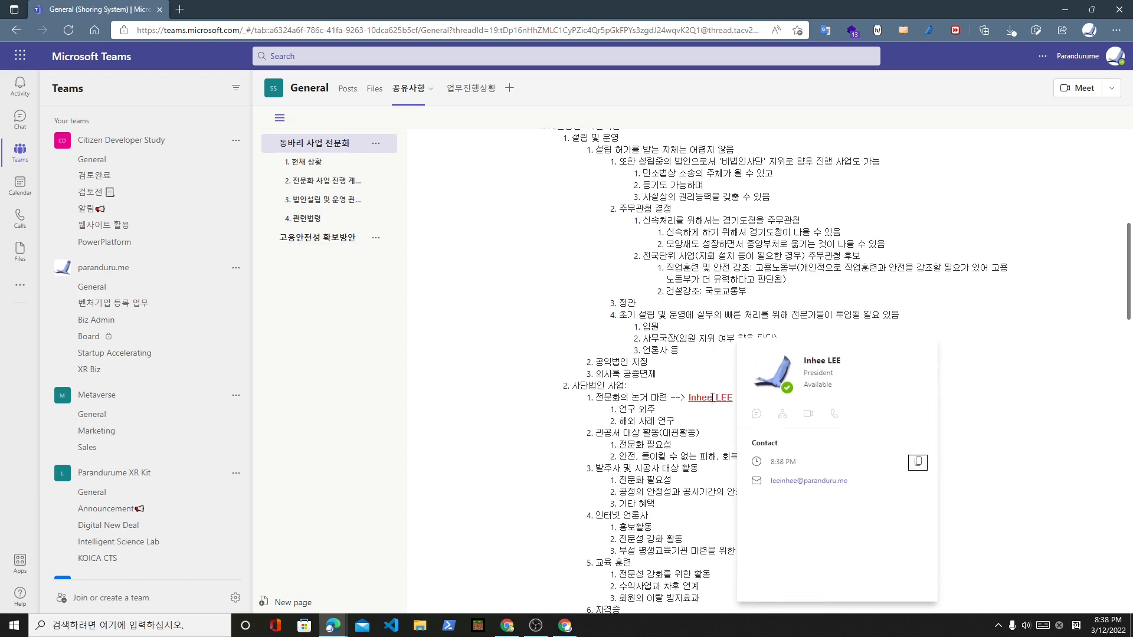
click(782, 402)
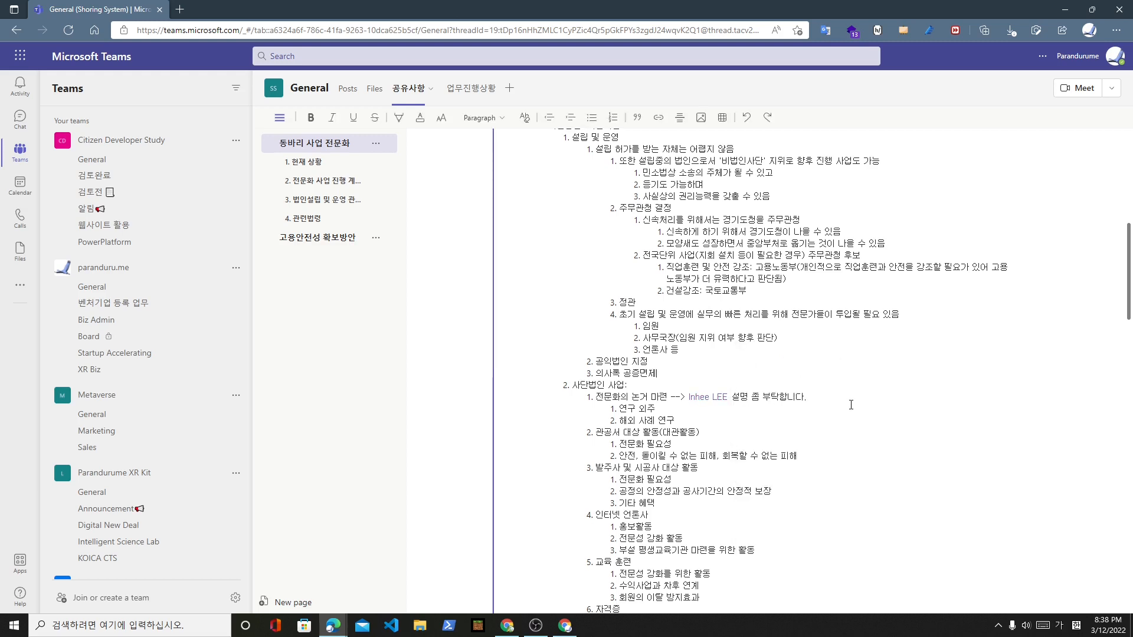
click(458, 363)
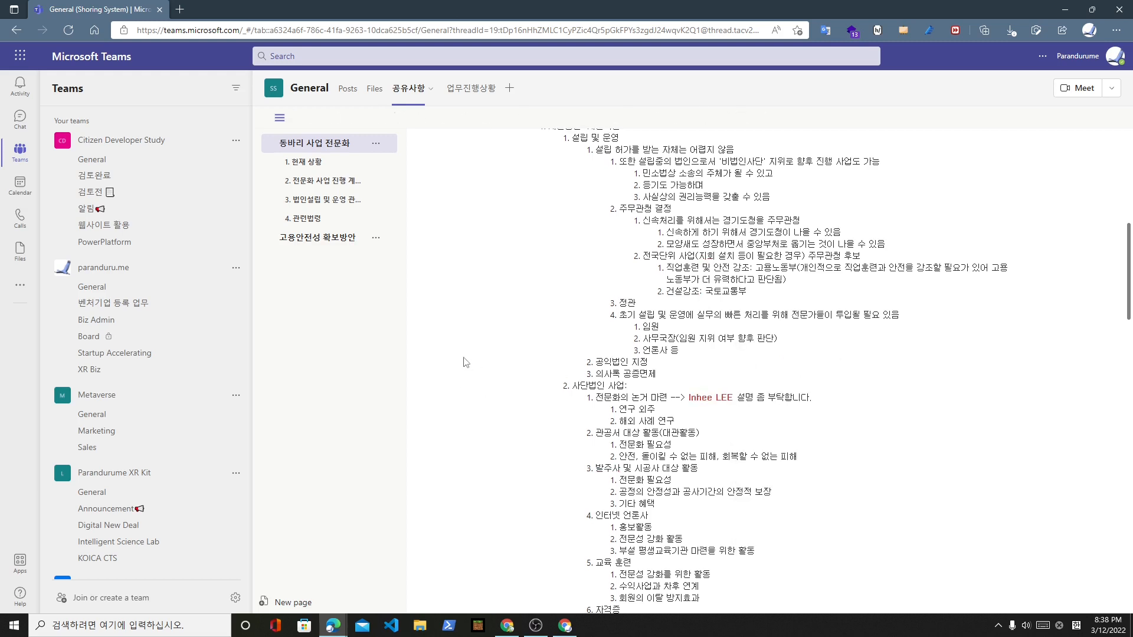
click(348, 88)
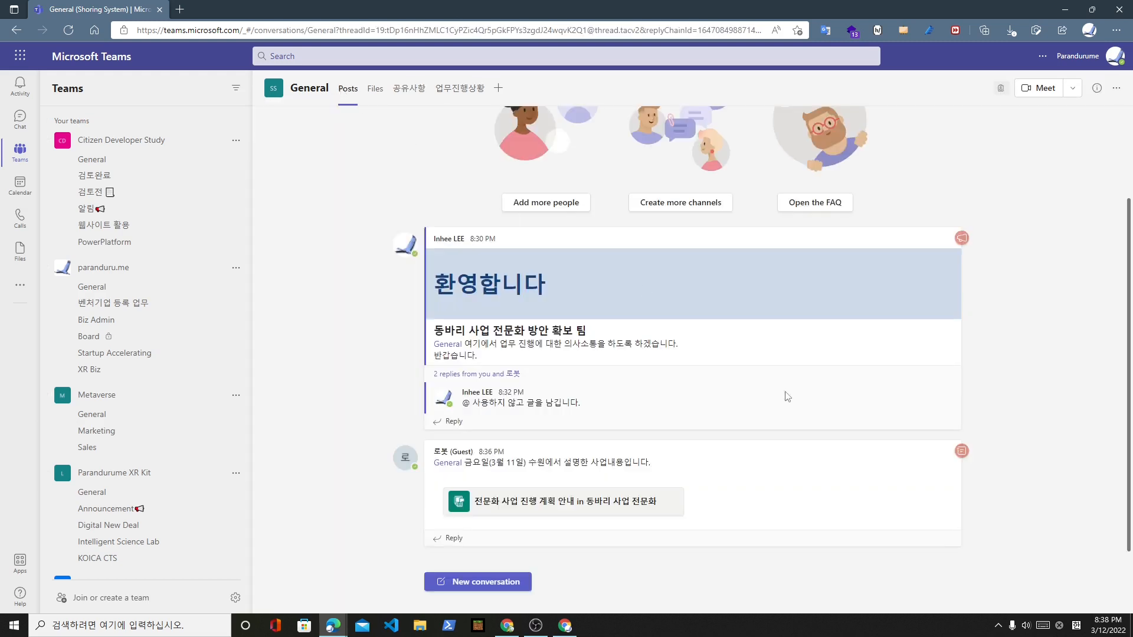